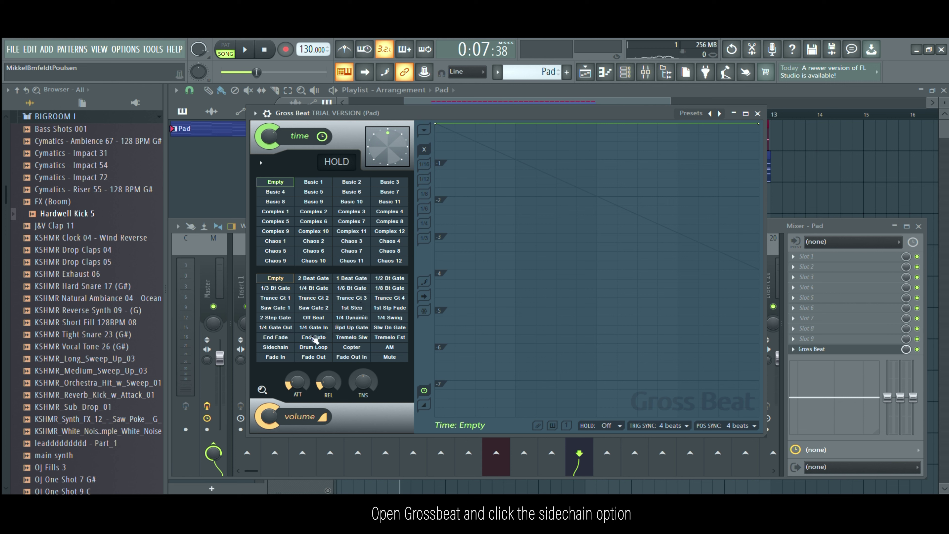
Step: Play the song with Gross Beat's Sidechain volume preset and straighten its four rising curves to 0% tension
{"action": "key", "text": "space"}
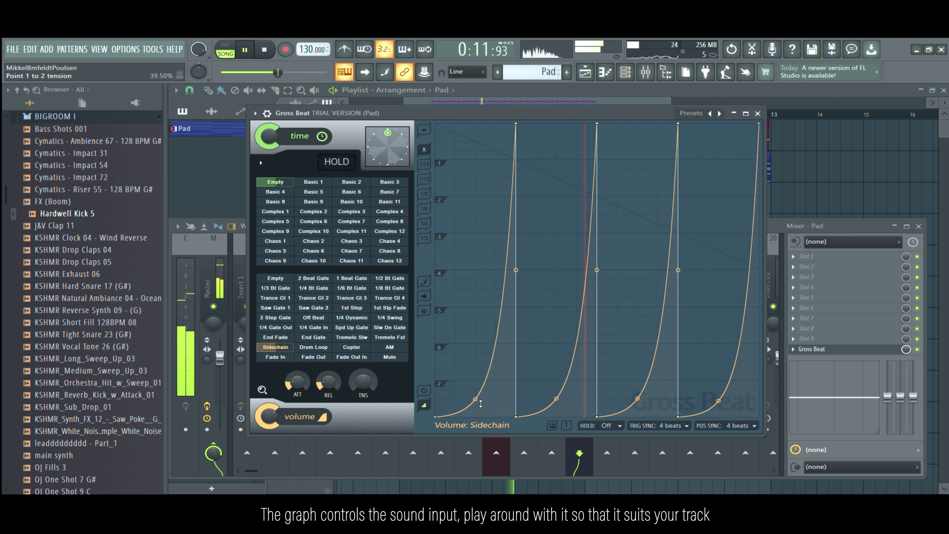
{"action": "left_click_drag", "start_coordinate": [476, 399], "coordinate": [475, 270]}
{"action": "left_click_drag", "start_coordinate": [556, 398], "coordinate": [557, 270]}
{"action": "left_click_drag", "start_coordinate": [638, 398], "coordinate": [637, 270]}
{"action": "left_click_drag", "start_coordinate": [719, 400], "coordinate": [718, 270]}
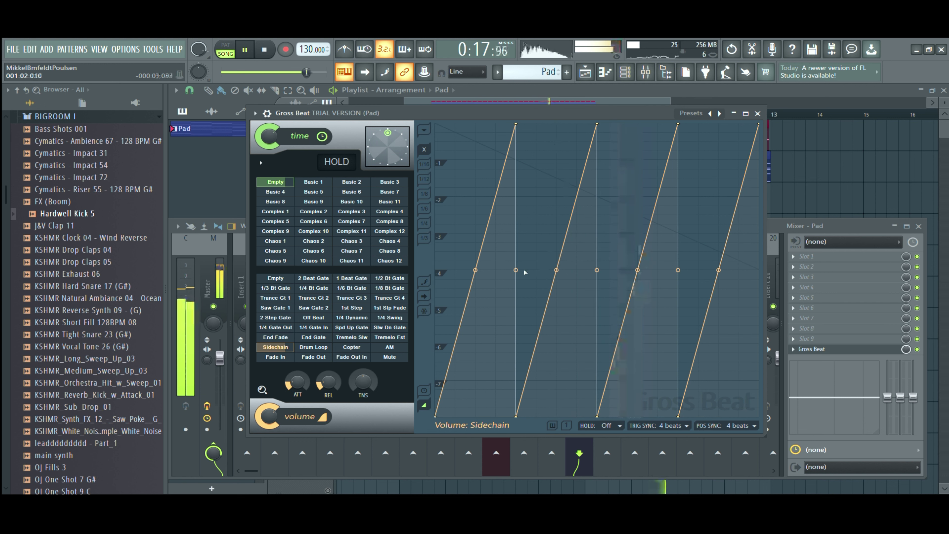
Step: Bend the first three ramps of Gross Beat's sidechain envelope upward so the volume recovers faster
{"action": "left_click_drag", "start_coordinate": [476, 269], "coordinate": [475, 232]}
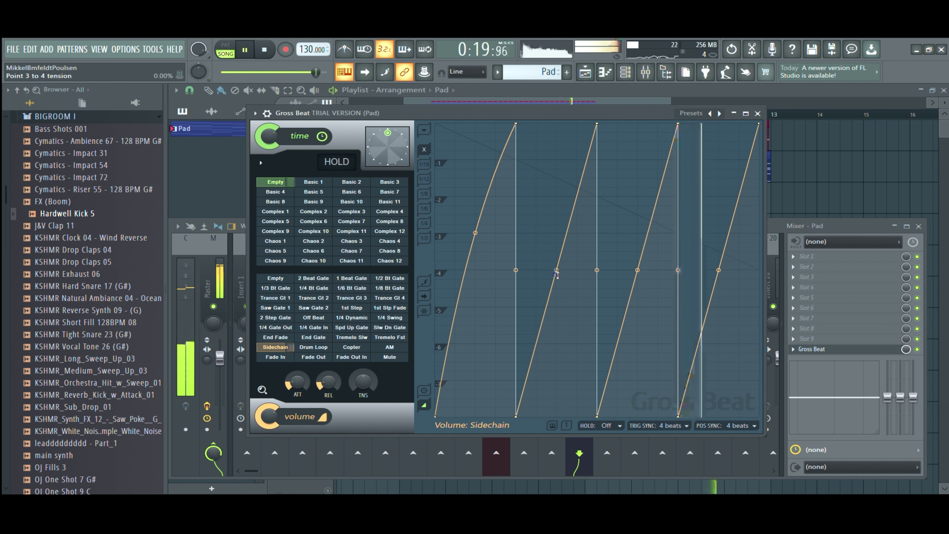
{"action": "left_click_drag", "start_coordinate": [556, 270], "coordinate": [557, 203]}
{"action": "left_click_drag", "start_coordinate": [637, 270], "coordinate": [637, 203]}
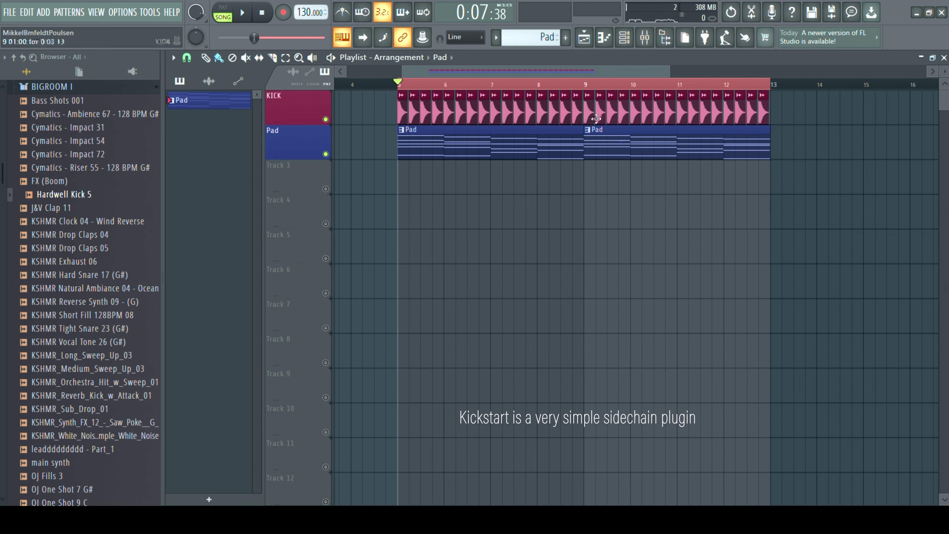
Step: Open the Kickstart plugin from the Pad mixer track and move its window clear of the playlist tracks
{"action": "left_click", "coordinate": [644, 37]}
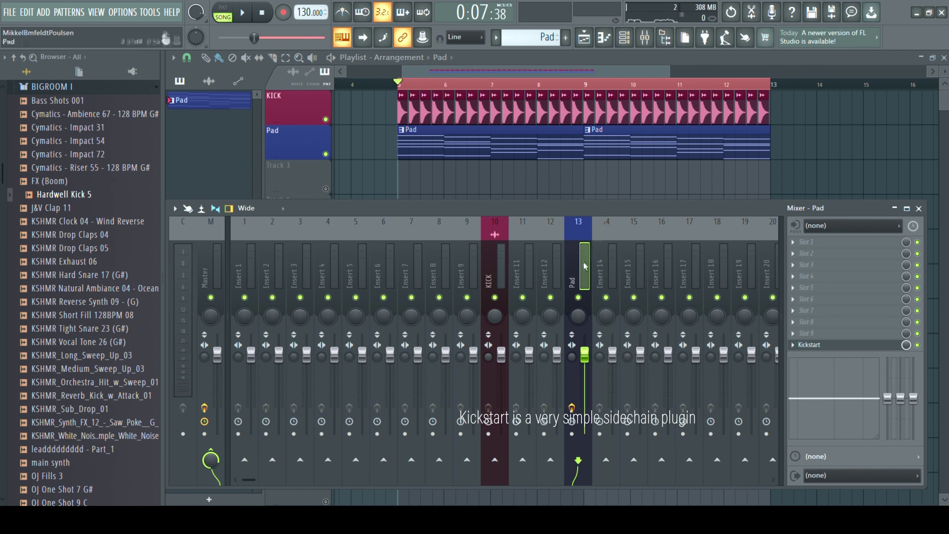
{"action": "left_click", "coordinate": [863, 349]}
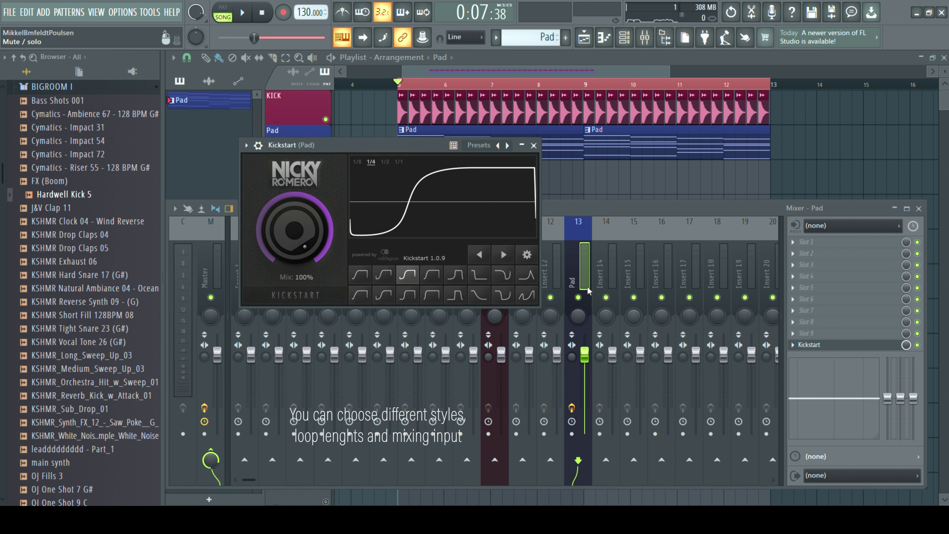
{"action": "left_click_drag", "start_coordinate": [401, 143], "coordinate": [559, 173]}
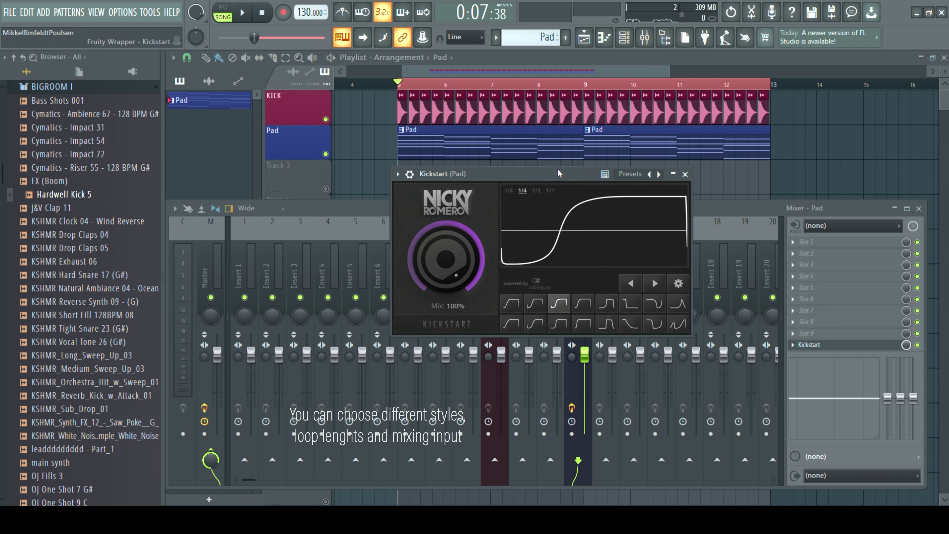
Step: Play the song and audition Kickstart curves including Tighter and Subbass Chain, settling on Classic Chain
{"action": "key", "text": "space"}
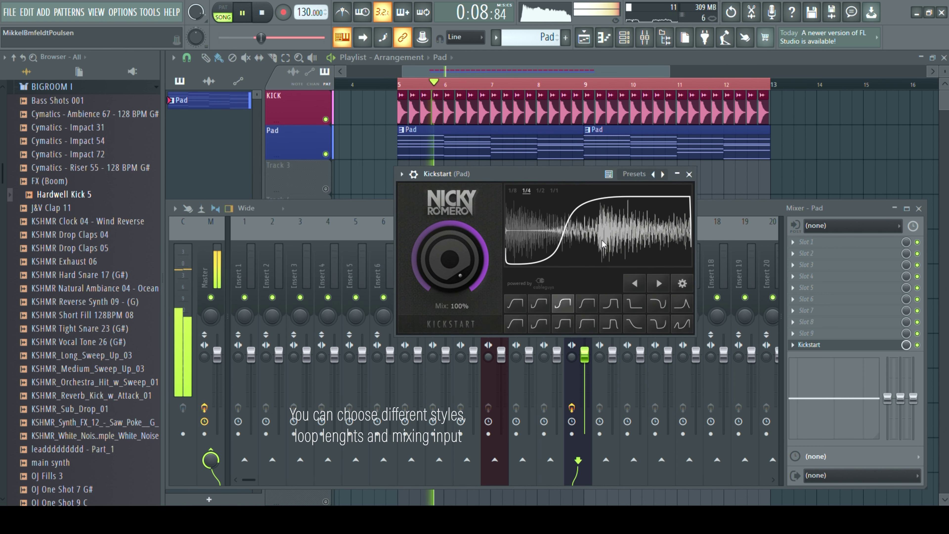
{"action": "left_click", "coordinate": [515, 307]}
{"action": "left_click", "coordinate": [562, 325]}
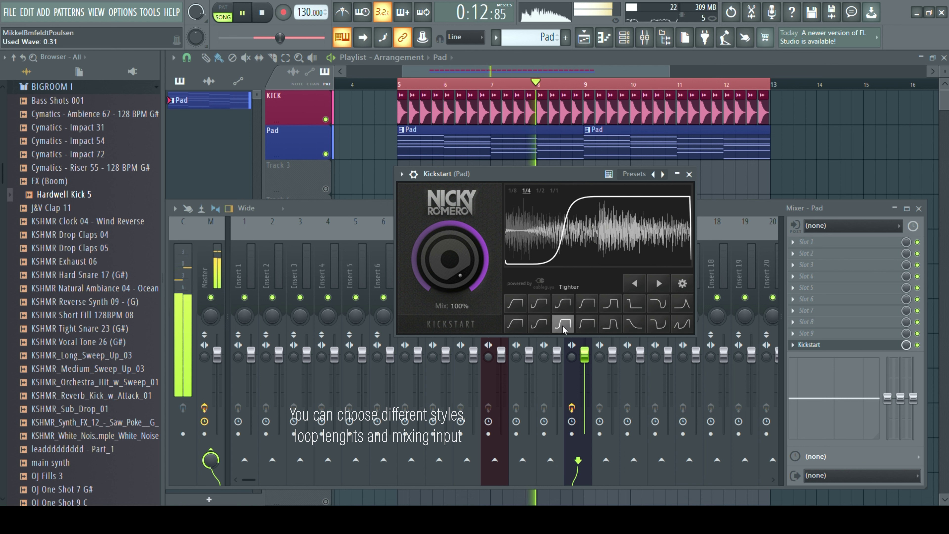
{"action": "left_click", "coordinate": [609, 305]}
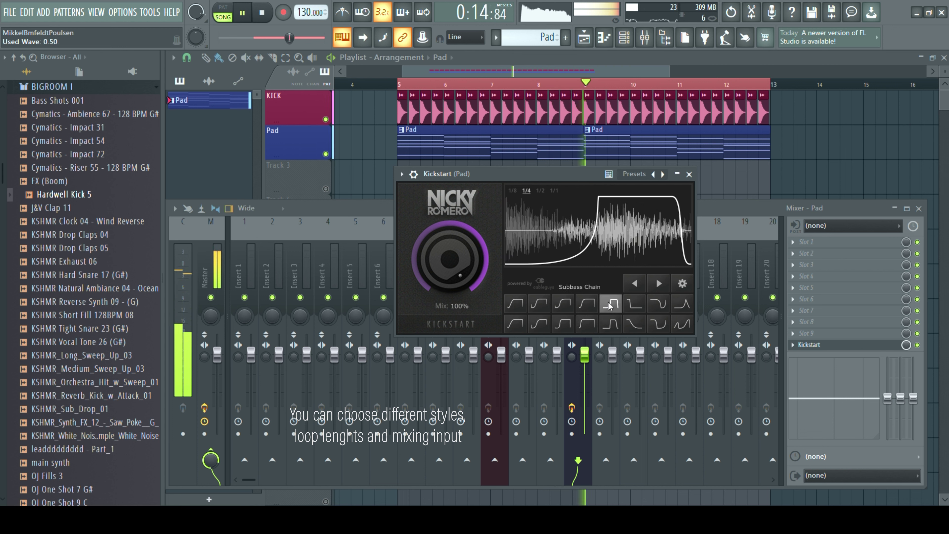
{"action": "left_click", "coordinate": [538, 303]}
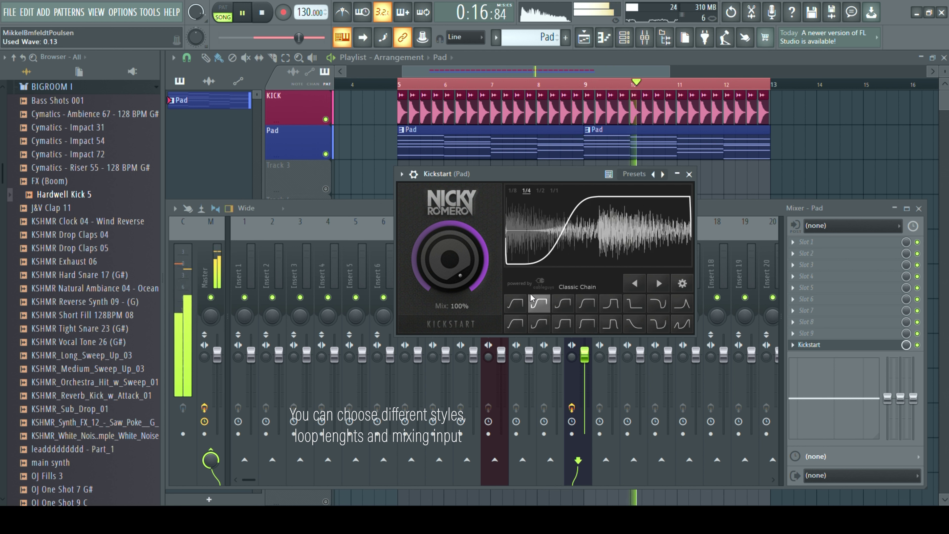
Step: Audition Kickstart's 1/1, 1/2 and 1/8 loop lengths, return to 1/4, and try the mix control
{"action": "left_click", "coordinate": [554, 193]}
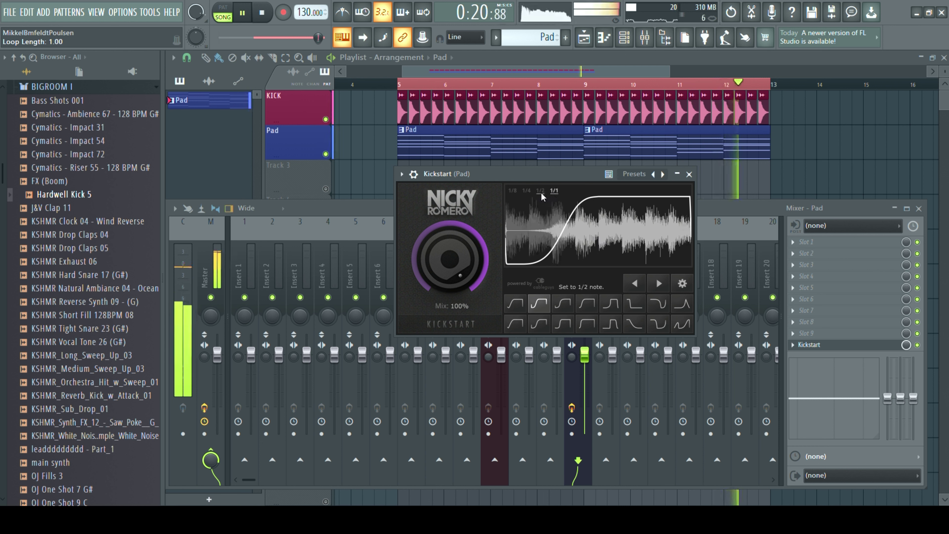
{"action": "left_click", "coordinate": [542, 194]}
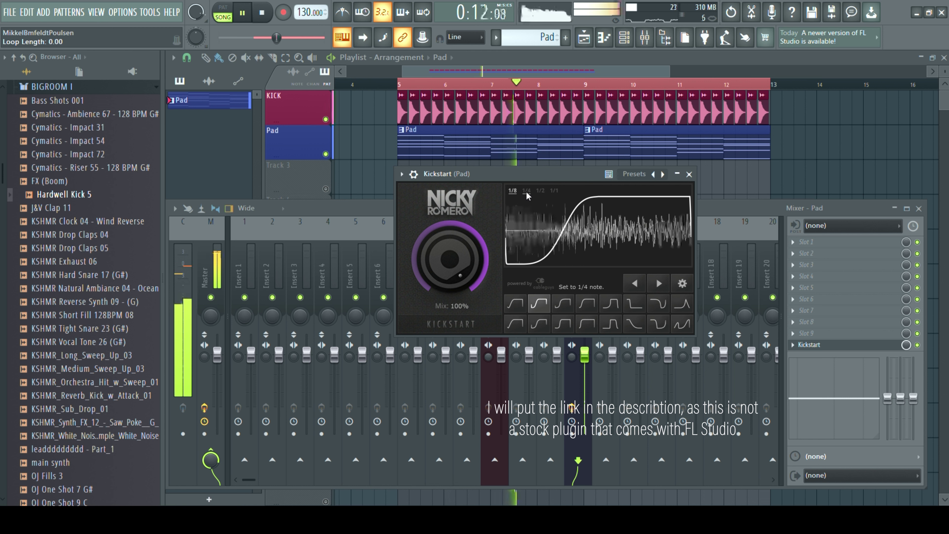
{"action": "mouse_move", "coordinate": [479, 242]}
{"action": "left_mouse_down"}
{"action": "mouse_move", "coordinate": [479, 293]}
{"action": "mouse_move", "coordinate": [480, 248]}
{"action": "left_mouse_up"}
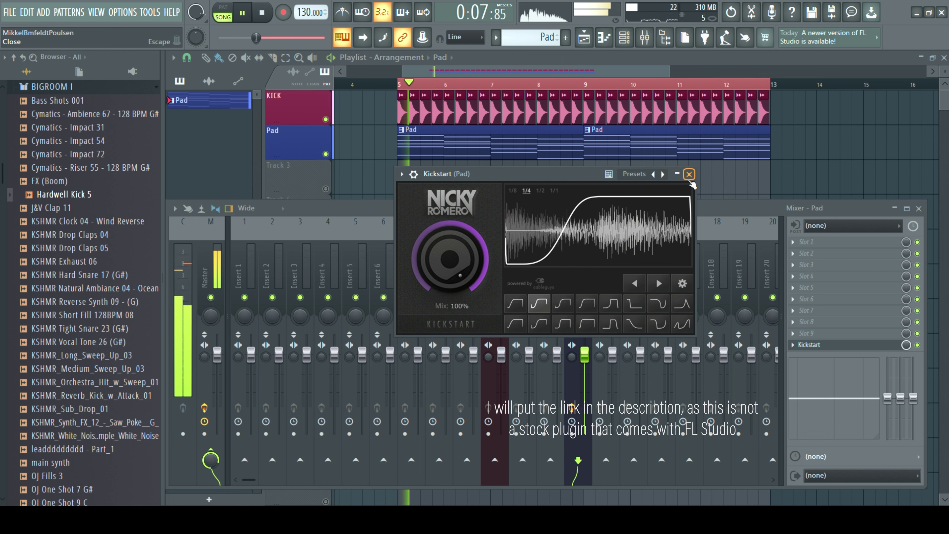
Step: Shift Kickstart's Classic Chain waveform three steps to the right
{"action": "left_click", "coordinate": [658, 284]}
{"action": "left_click", "coordinate": [658, 285]}
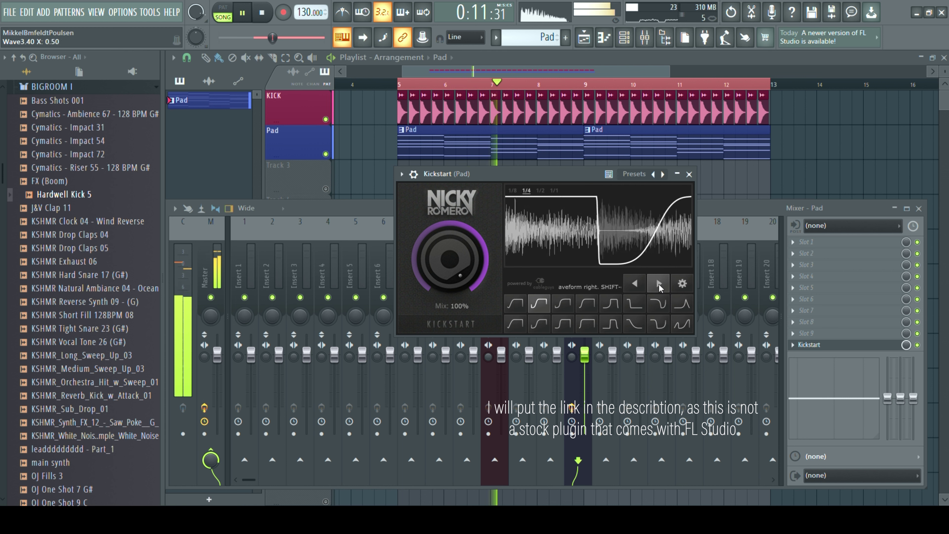
{"action": "left_click", "coordinate": [658, 284]}
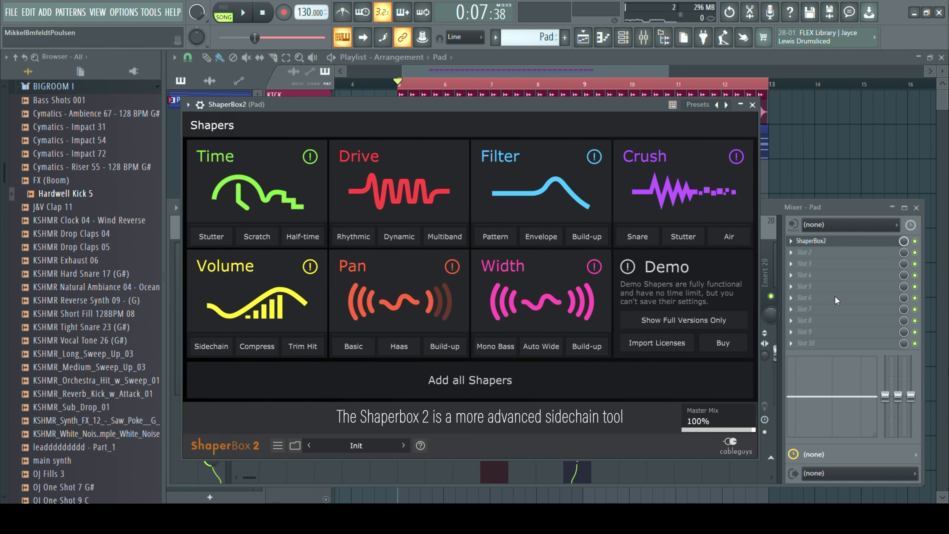
Step: Move the ShaperBox2 window below the playlist tracks, start playback, and load the Sidechain version of the Volume shaper
{"action": "left_click_drag", "start_coordinate": [509, 111], "coordinate": [602, 177]}
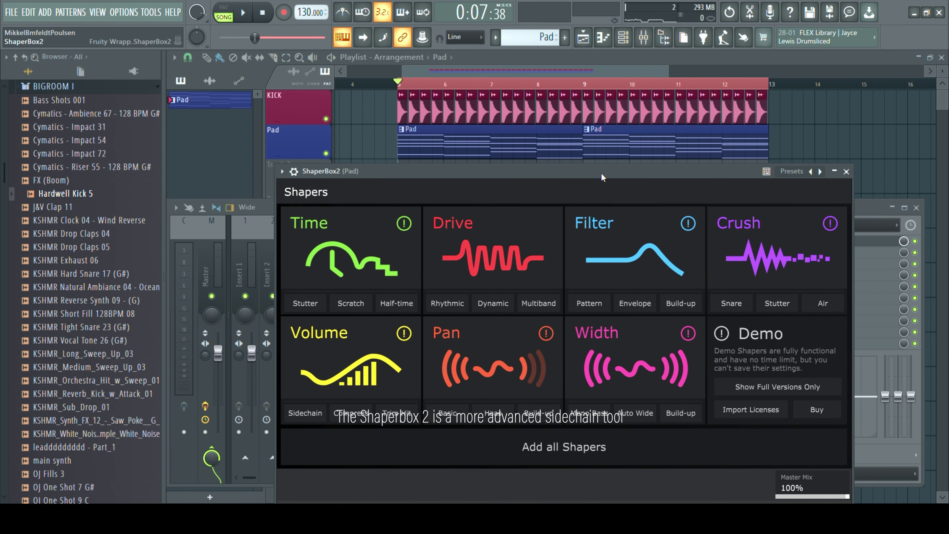
{"action": "key", "text": "space"}
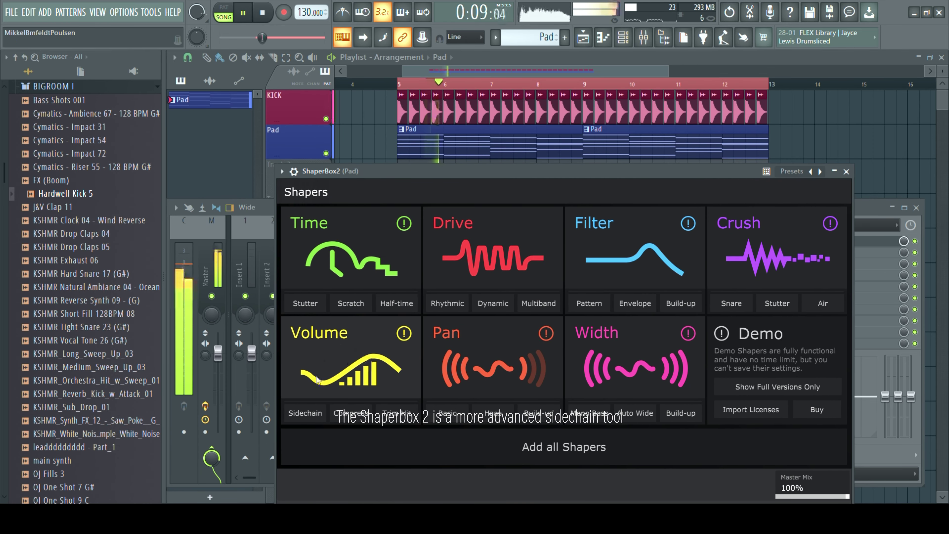
{"action": "left_click", "coordinate": [304, 413]}
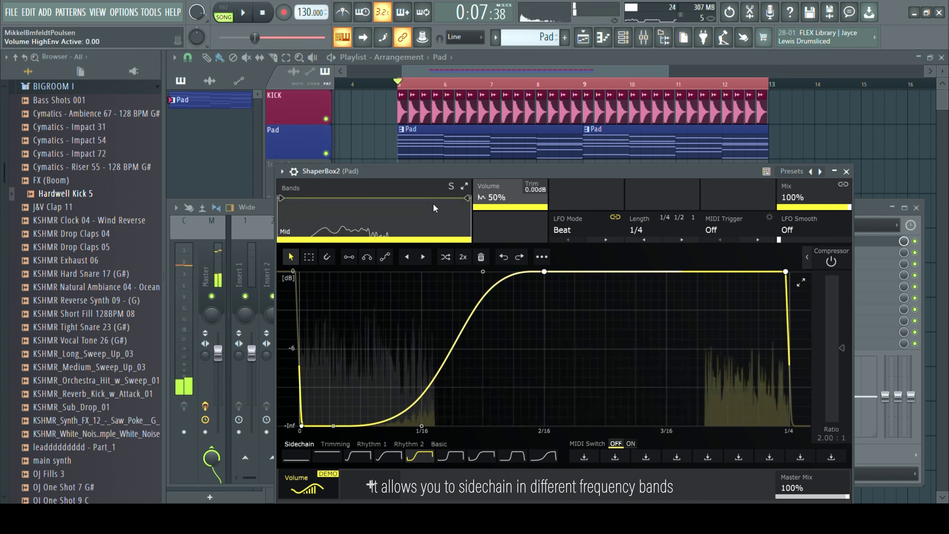
Step: Split the Volume shaper into low, mid and high bands and lower the mid/high crossover slightly
{"action": "left_click_drag", "start_coordinate": [447, 198], "coordinate": [417, 199]}
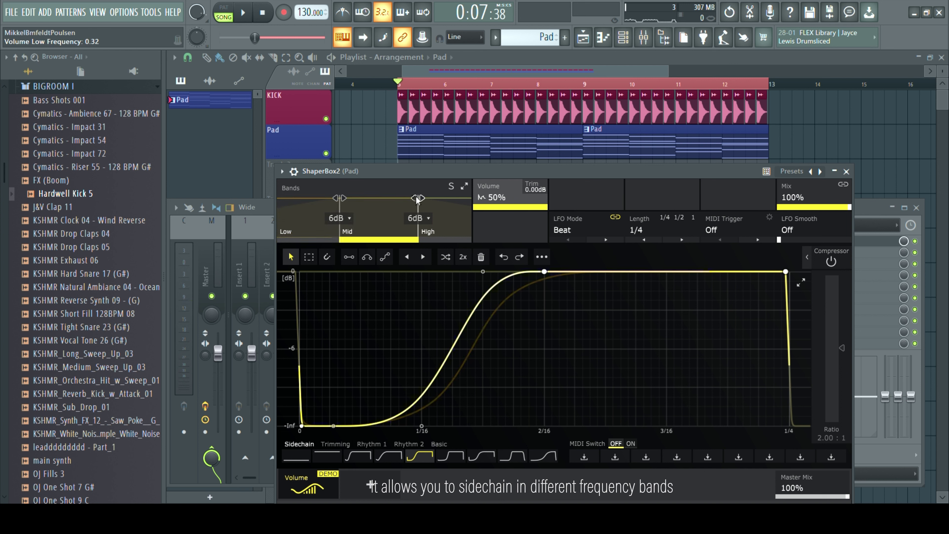
{"action": "left_click_drag", "start_coordinate": [418, 198], "coordinate": [412, 198]}
{"action": "key", "text": "space"}
{"action": "key", "text": "space"}
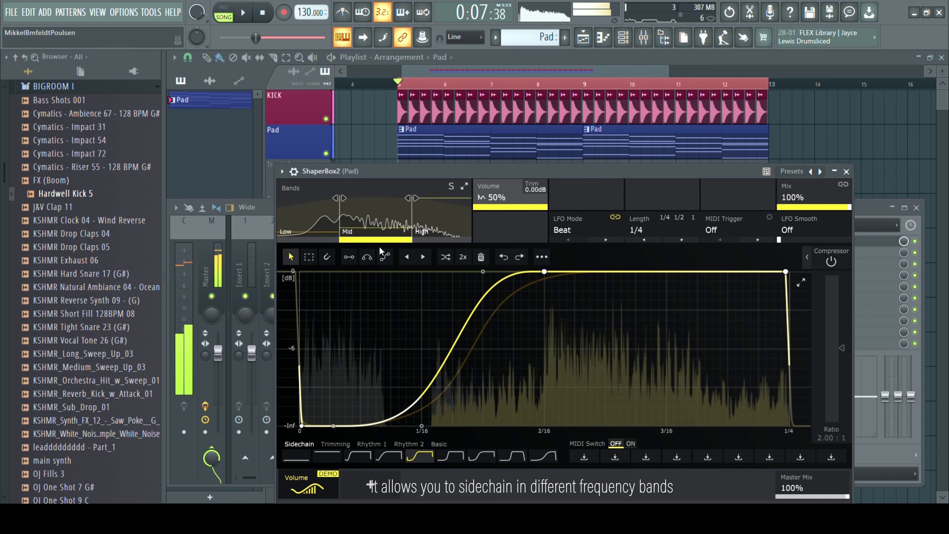
Step: Select the low band and reshape its sidechain curve during playback so it reaches full volume before 2/16
{"action": "left_click", "coordinate": [303, 222]}
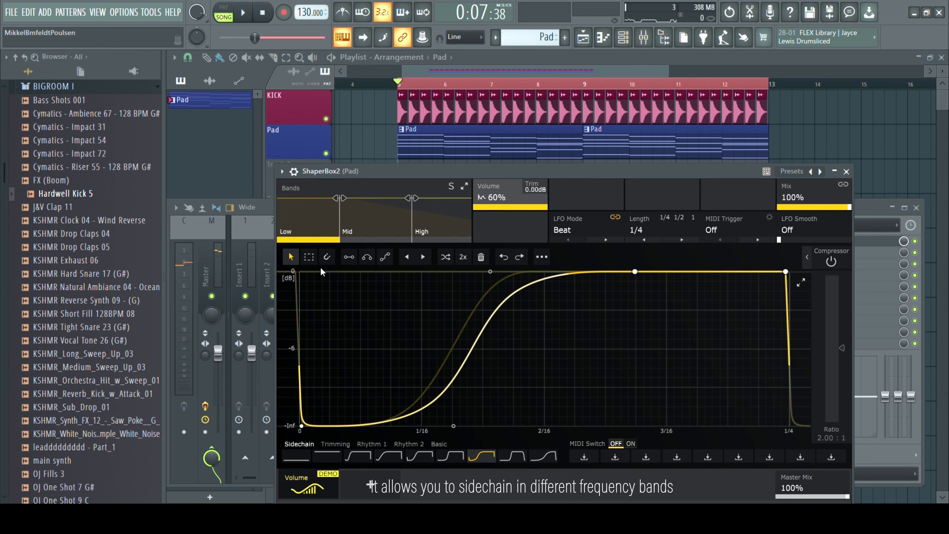
{"action": "mouse_move", "coordinate": [308, 223]}
{"action": "key", "text": "space"}
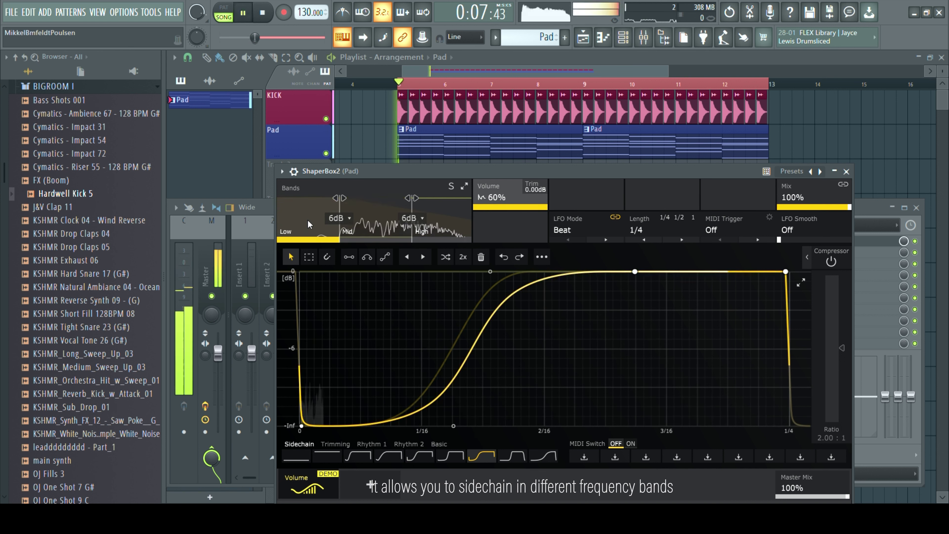
{"action": "double_click", "coordinate": [449, 390]}
{"action": "left_click", "coordinate": [450, 456]}
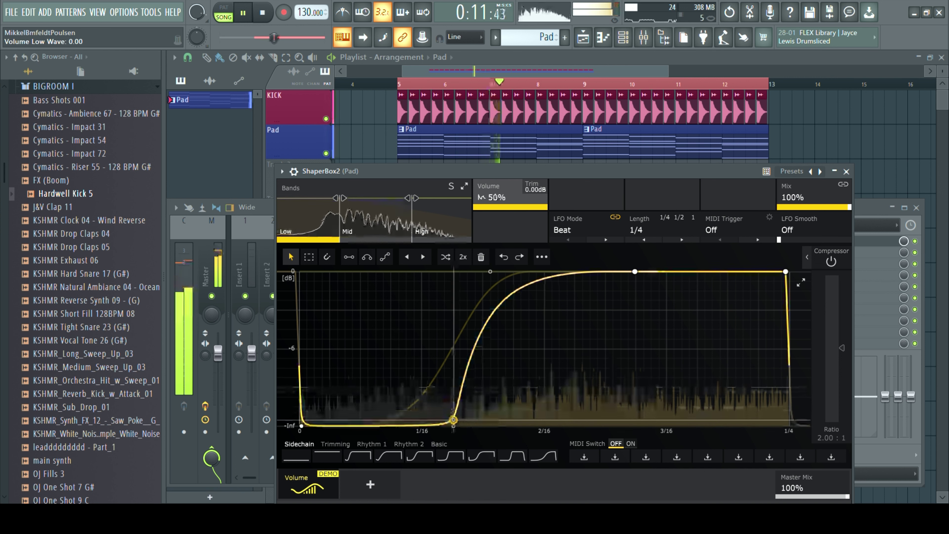
{"action": "left_click_drag", "start_coordinate": [474, 395], "coordinate": [505, 272]}
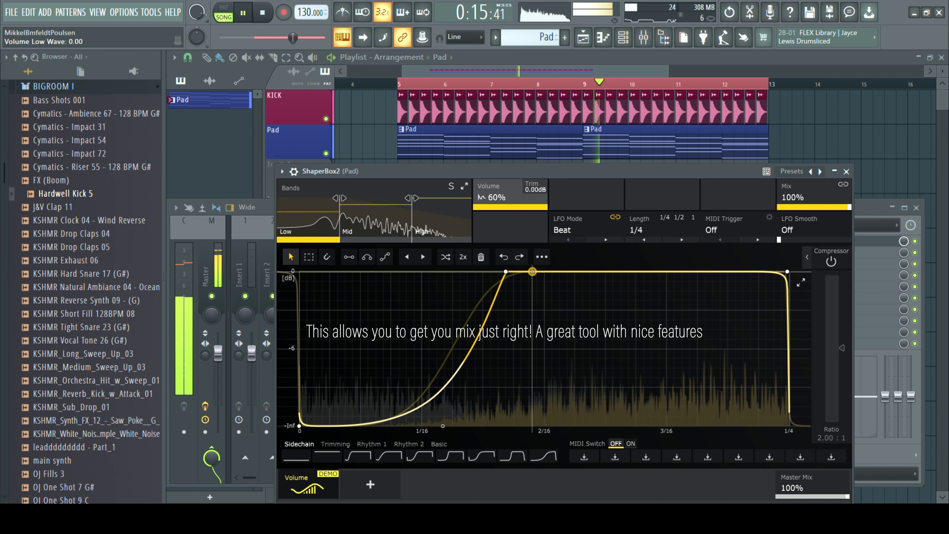
Step: Assign the slowest-rising sidechain wave to the mid band and an early-rising one to the high band
{"action": "left_click", "coordinate": [383, 228]}
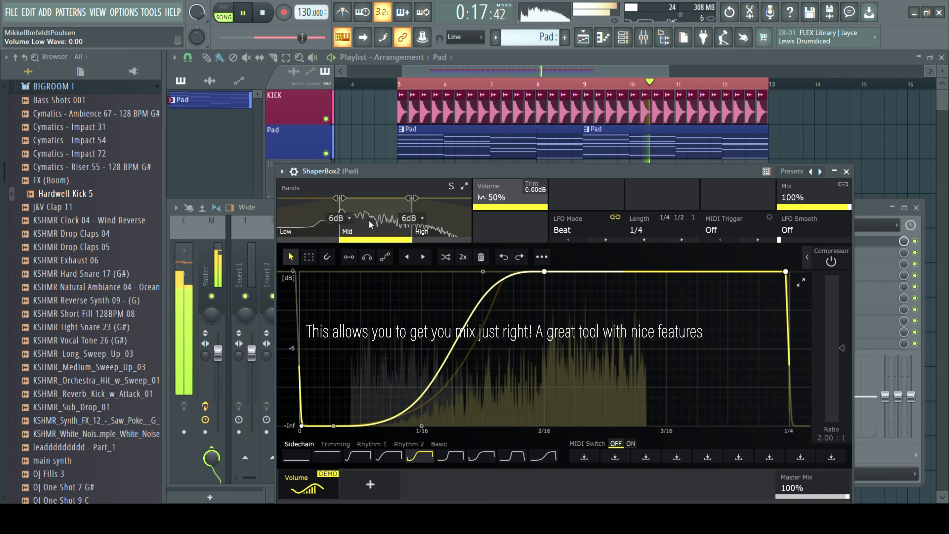
{"action": "left_click", "coordinate": [545, 459]}
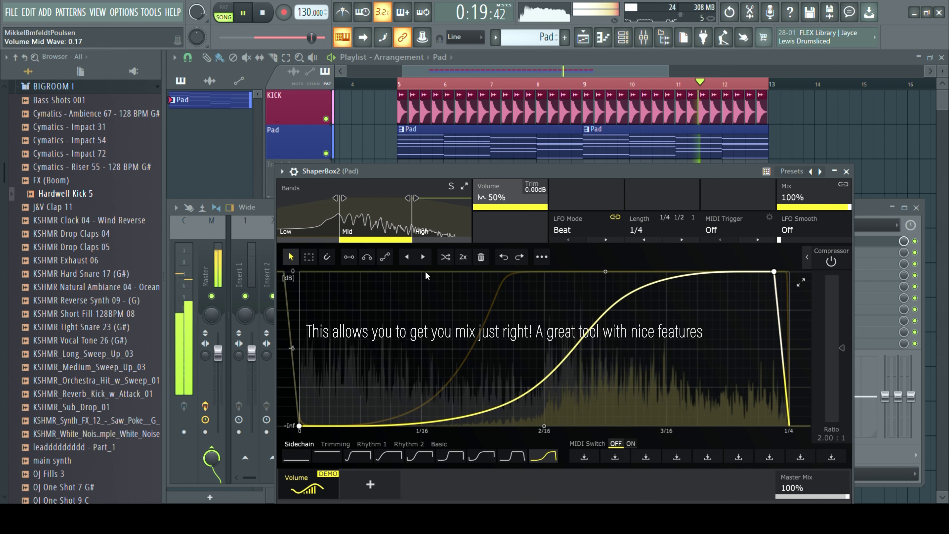
{"action": "left_click", "coordinate": [443, 222]}
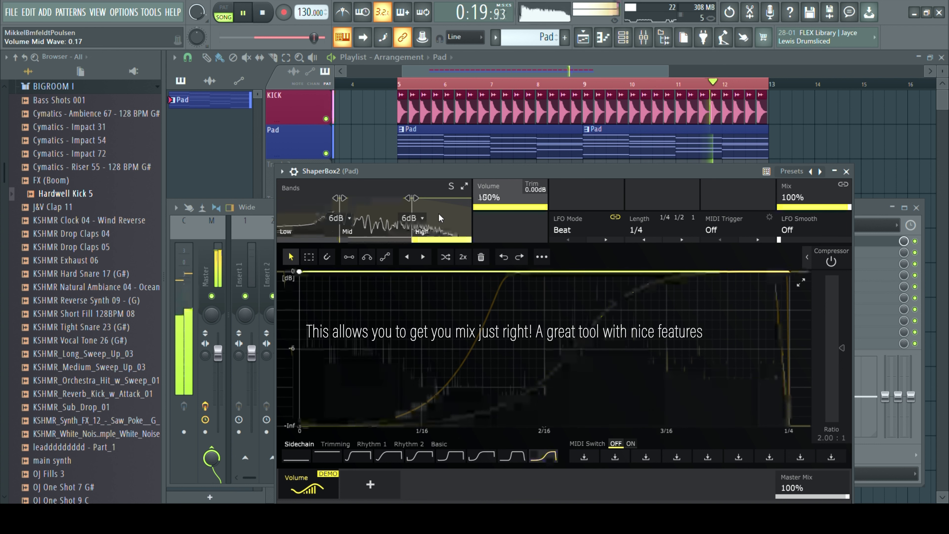
{"action": "left_click", "coordinate": [389, 456]}
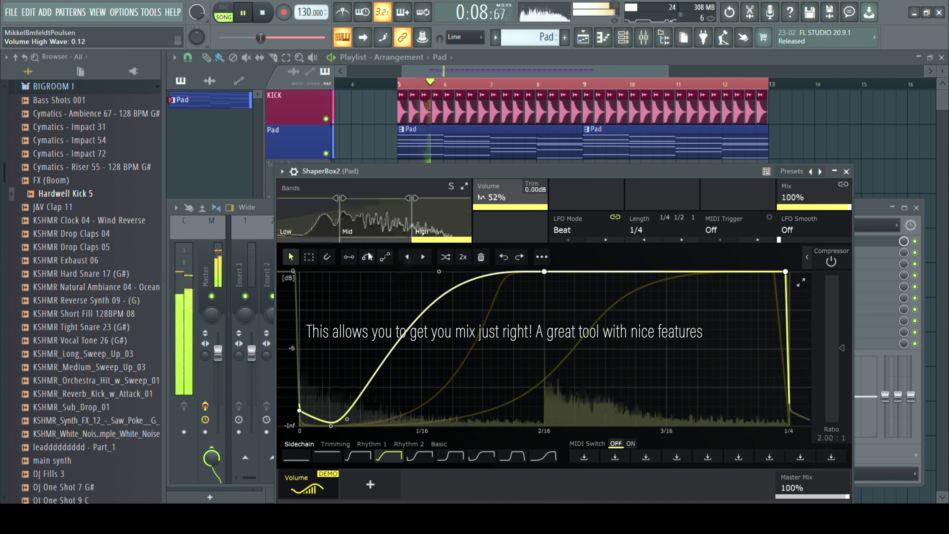
Step: Lower the crossover between the mid and high bands to narrow the mid band
{"action": "mouse_move", "coordinate": [396, 222]}
{"action": "left_click_drag", "start_coordinate": [412, 198], "coordinate": [366, 198]}
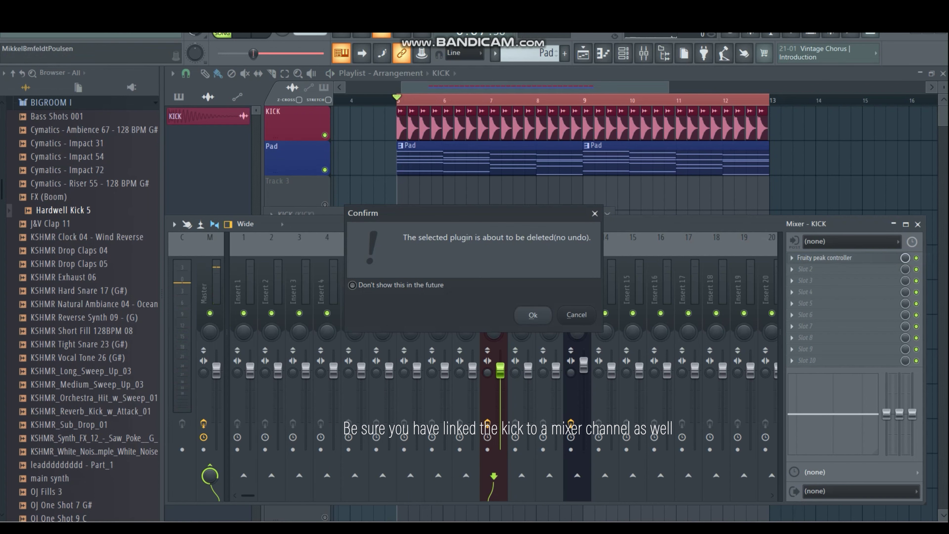
Step: Confirm deleting the Fruity Peak Controller from the KICK mixer track and select the KICK audio clip
{"action": "key", "text": "Return"}
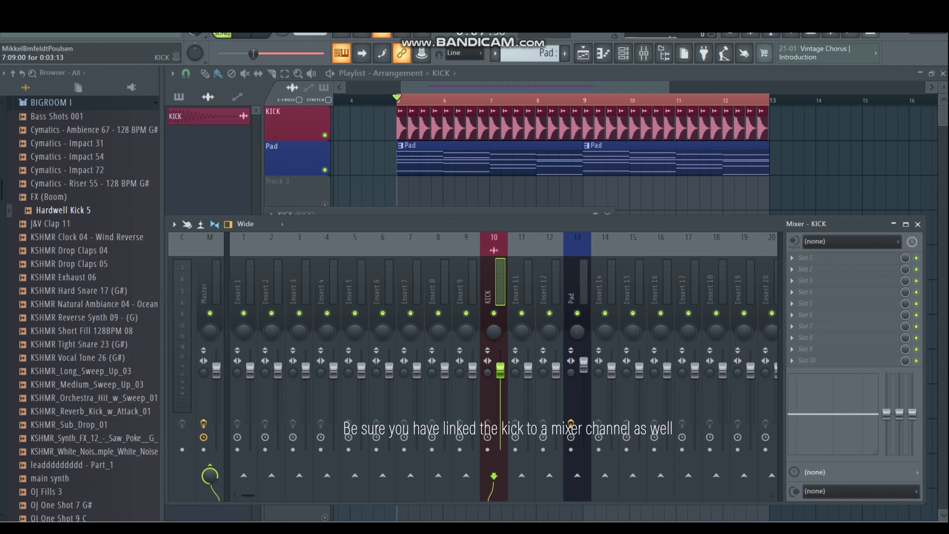
{"action": "left_click", "coordinate": [207, 116]}
{"action": "left_click", "coordinate": [643, 53]}
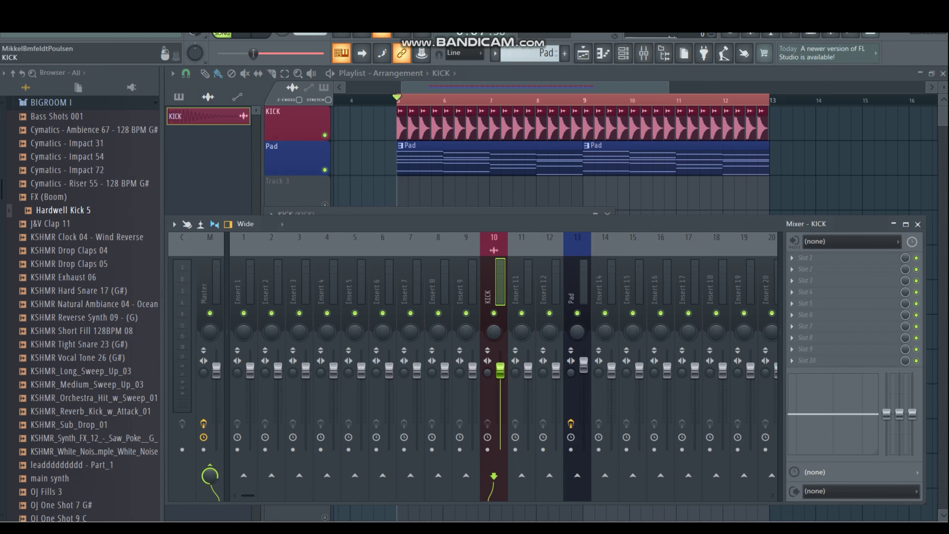
Step: Add a Fruity Peak Controller to the first effect slot of the KICK mixer track
{"action": "key", "text": "r"}
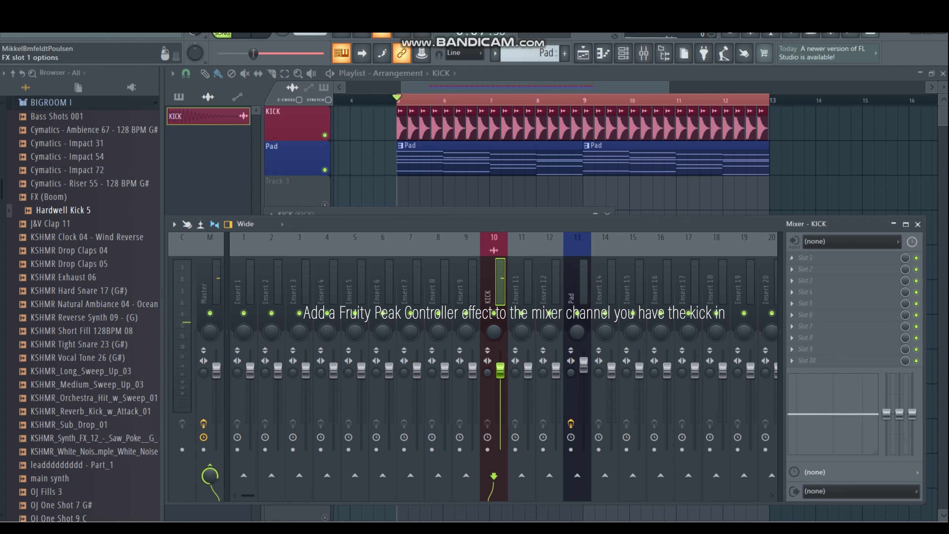
{"action": "left_click", "coordinate": [807, 257]}
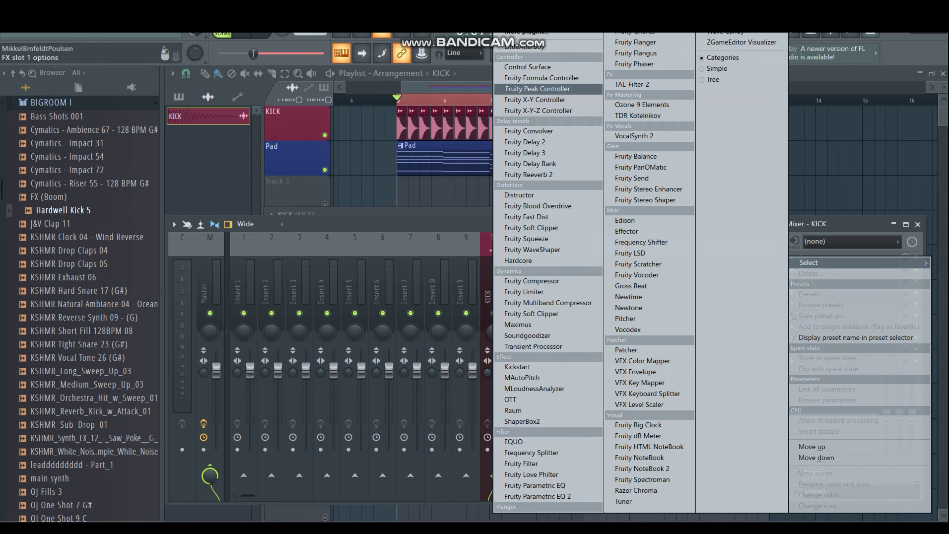
{"action": "left_click", "coordinate": [537, 89]}
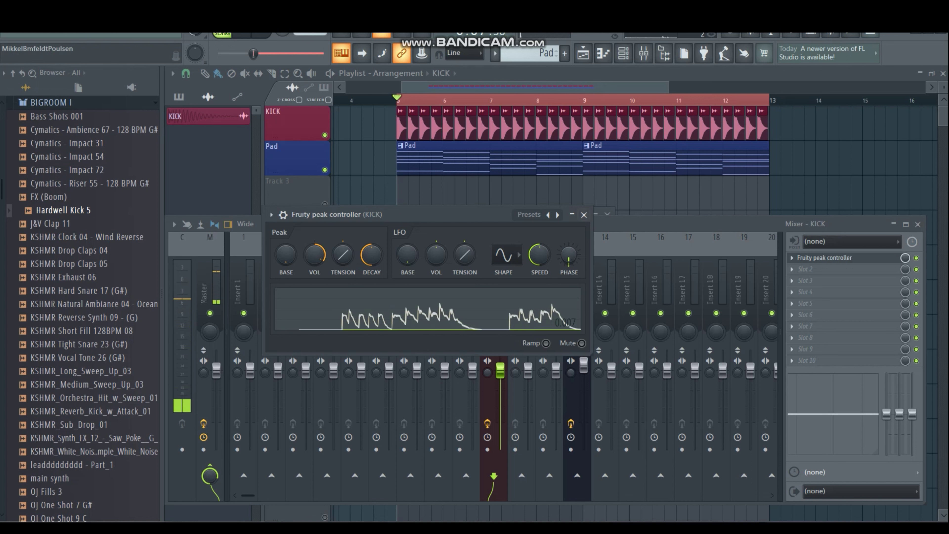
Step: Link the Pad mixer track's volume to the internal controller Peak ctrl - Peak, using the Inverted mapping formula
{"action": "left_click", "coordinate": [584, 215]}
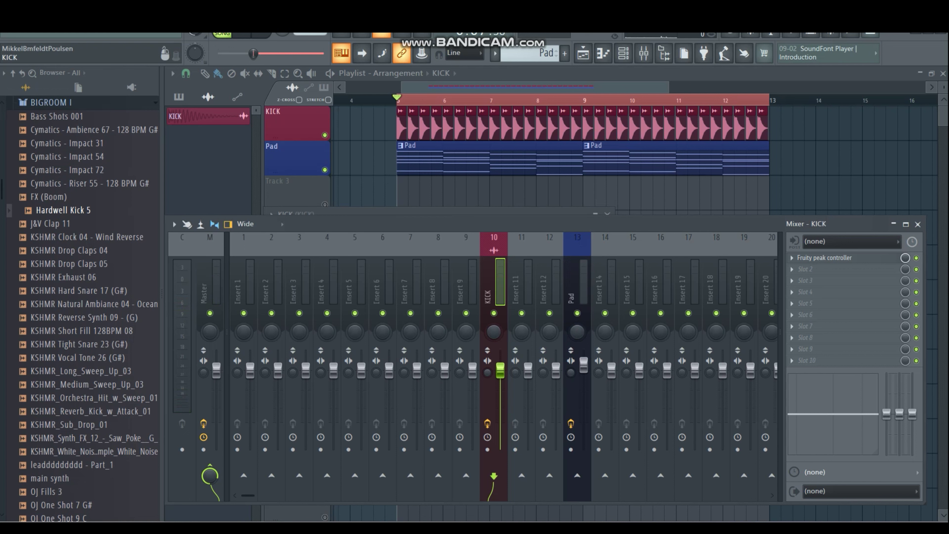
{"action": "right_click", "coordinate": [500, 370]}
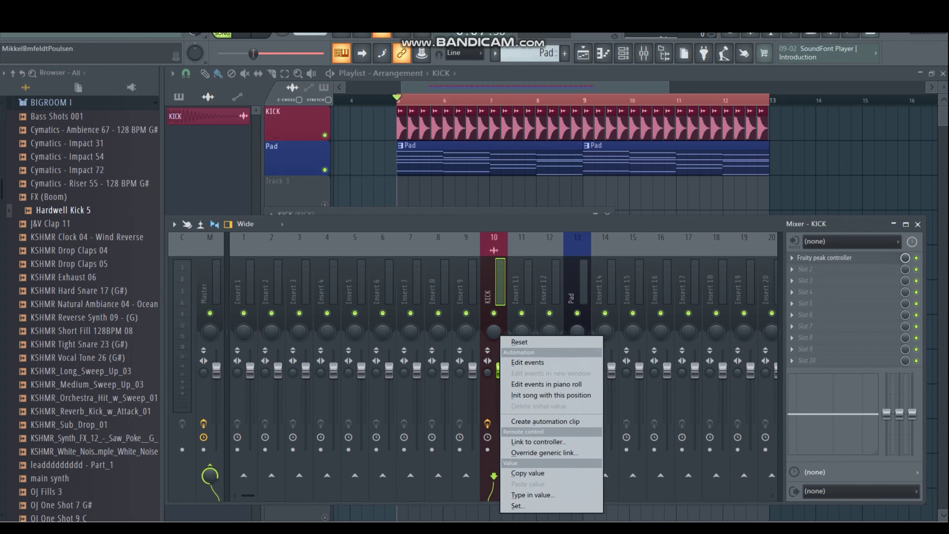
{"action": "key", "text": "Escape"}
{"action": "right_click", "coordinate": [583, 365]}
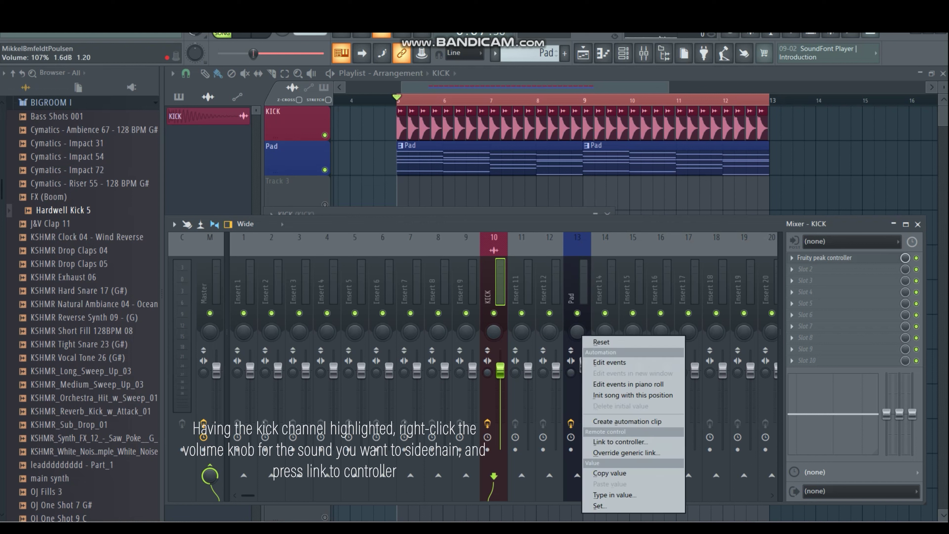
{"action": "left_click", "coordinate": [621, 441]}
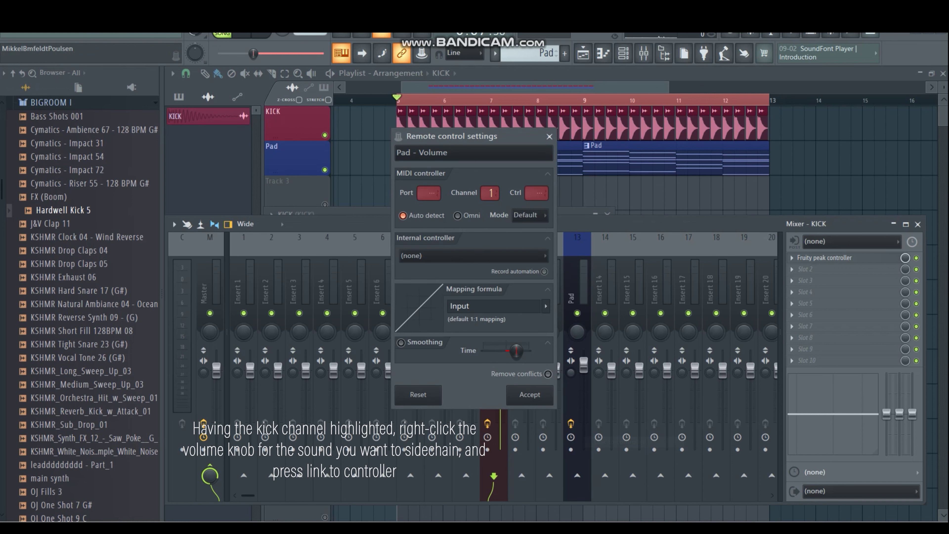
{"action": "left_click", "coordinate": [473, 256]}
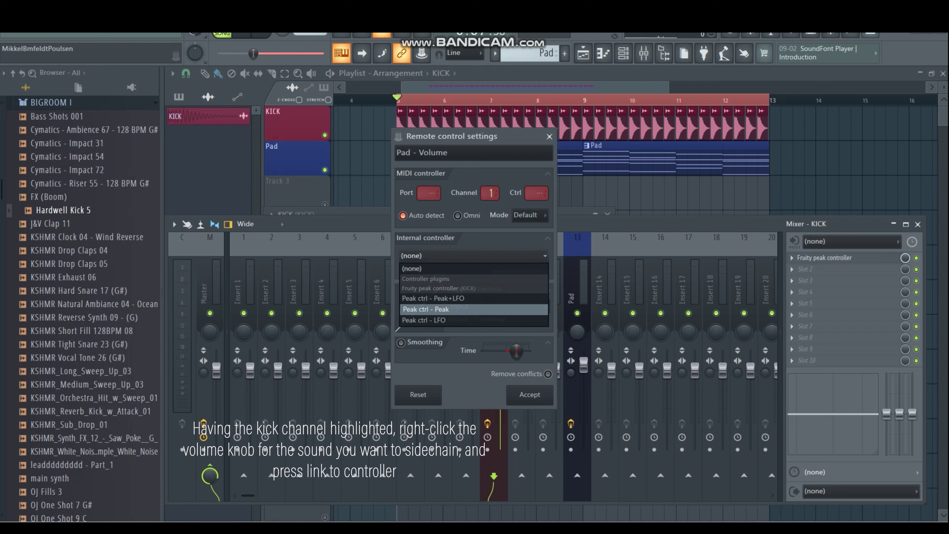
{"action": "left_click", "coordinate": [426, 308]}
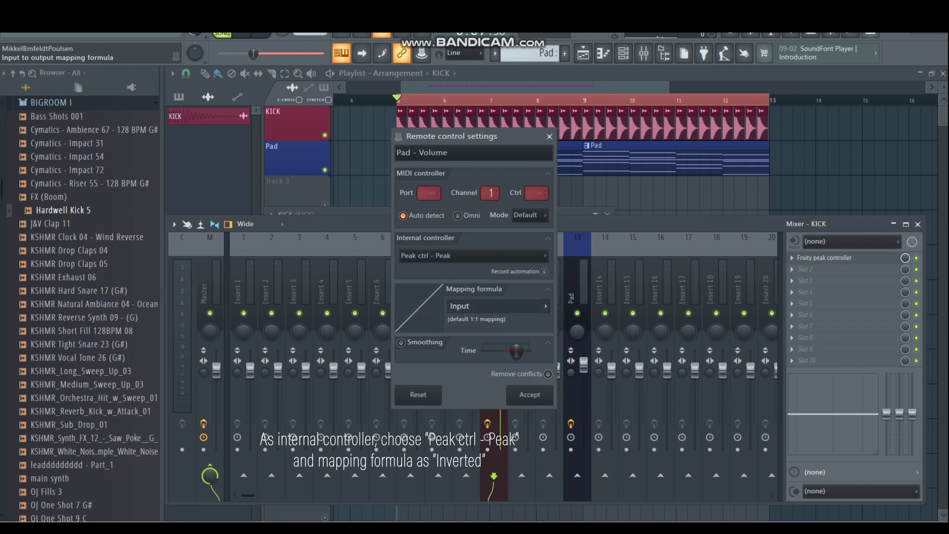
{"action": "left_click", "coordinate": [544, 306]}
{"action": "left_click", "coordinate": [562, 340]}
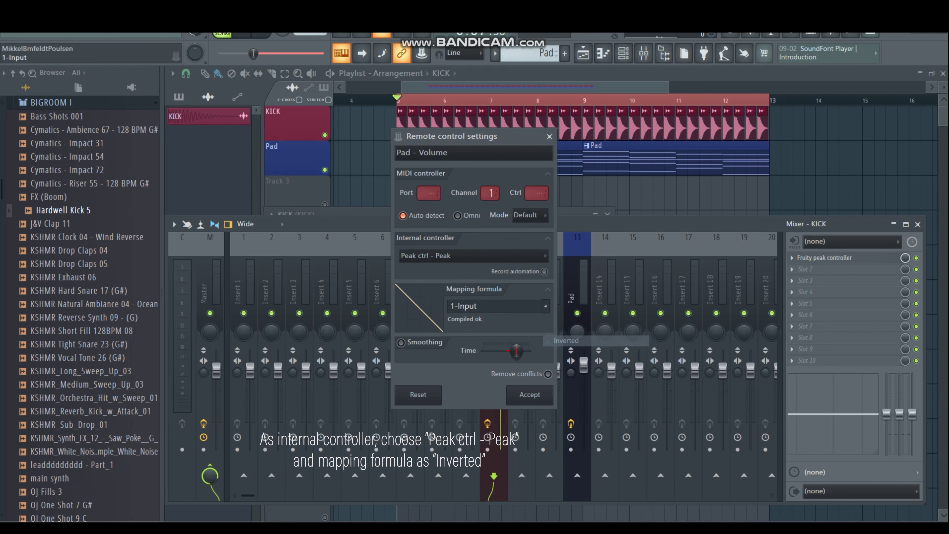
{"action": "left_click", "coordinate": [538, 394]}
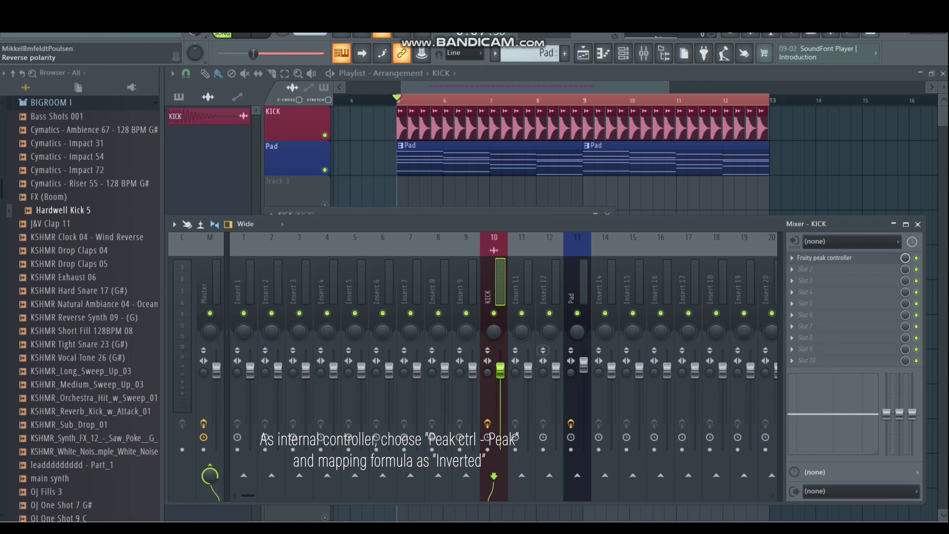
Step: During playback, adjust the base and tension of the Peak section in the KICK track's Fruity Peak Controller
{"action": "key", "text": "space"}
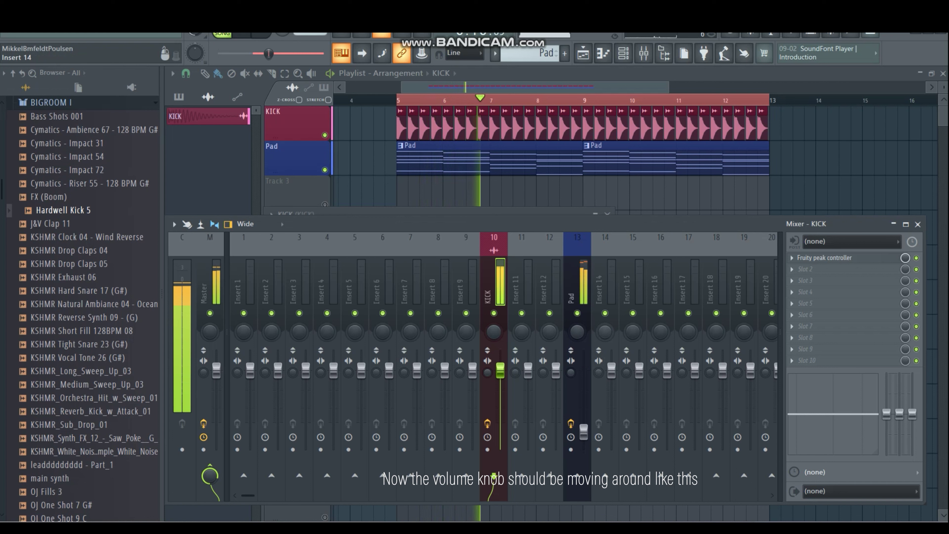
{"action": "left_click", "coordinate": [825, 258]}
{"action": "left_click_drag", "start_coordinate": [430, 217], "coordinate": [385, 203]}
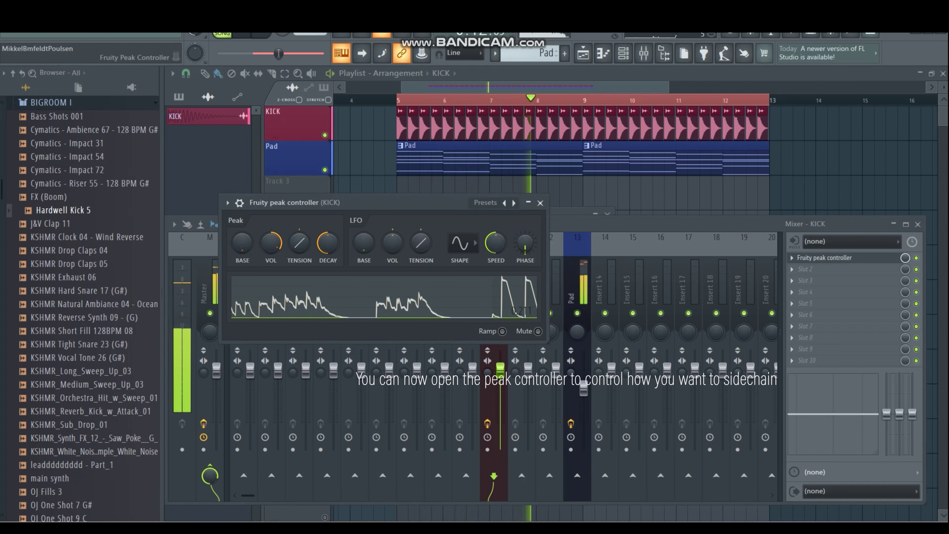
{"action": "left_click_drag", "start_coordinate": [270, 242], "coordinate": [299, 271]}
{"action": "left_click_drag", "start_coordinate": [271, 243], "coordinate": [271, 248]}
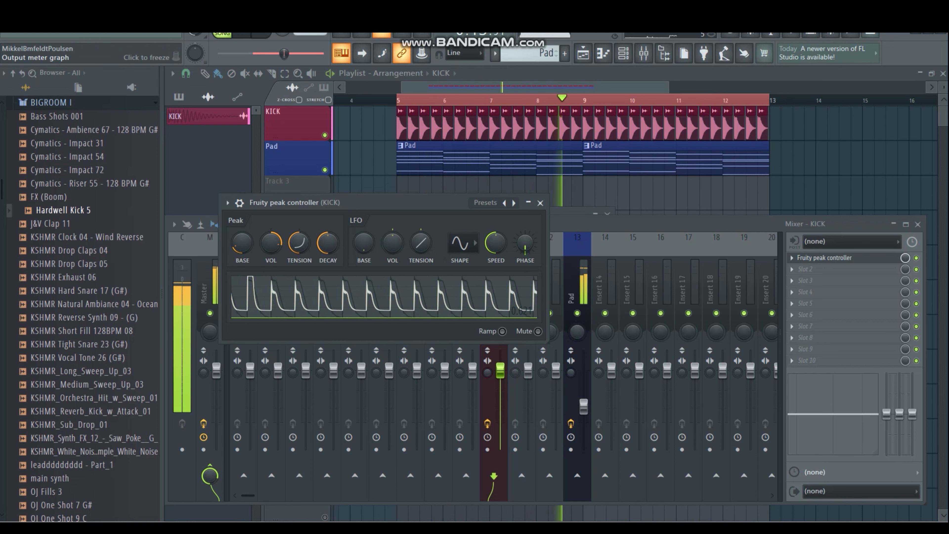
{"action": "key", "text": "space"}
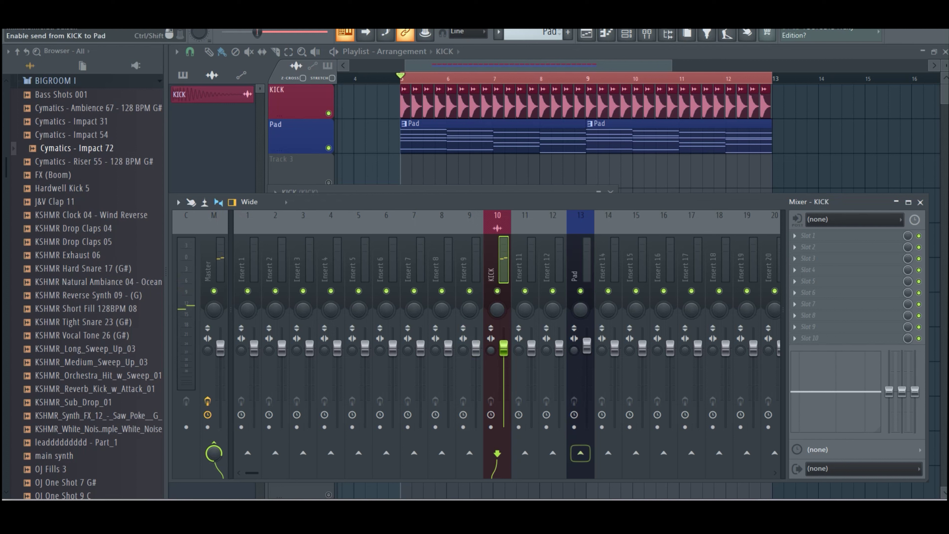
Step: Sidechain the KICK mixer track to the Pad track and add a Fruity Limiter to the Pad's effect slot 10
{"action": "right_click", "coordinate": [580, 453]}
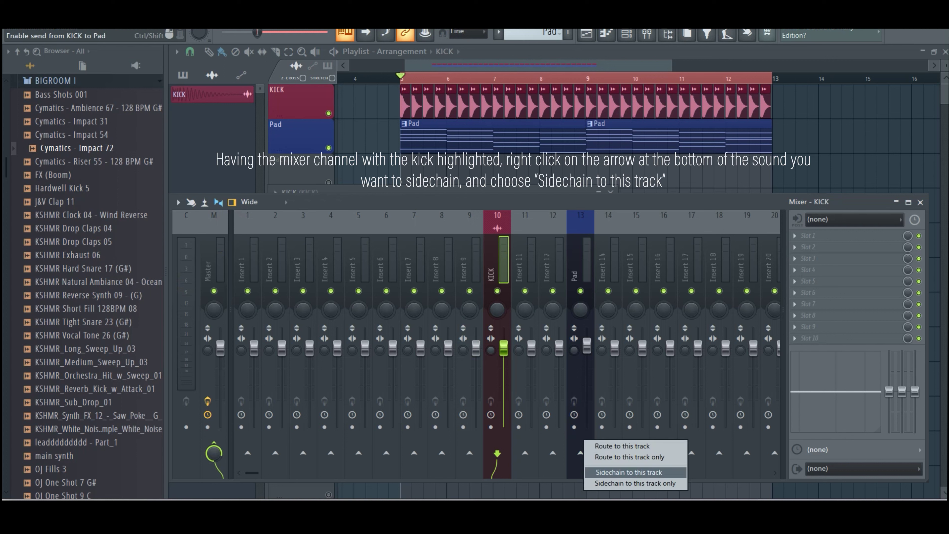
{"action": "left_click", "coordinate": [628, 472]}
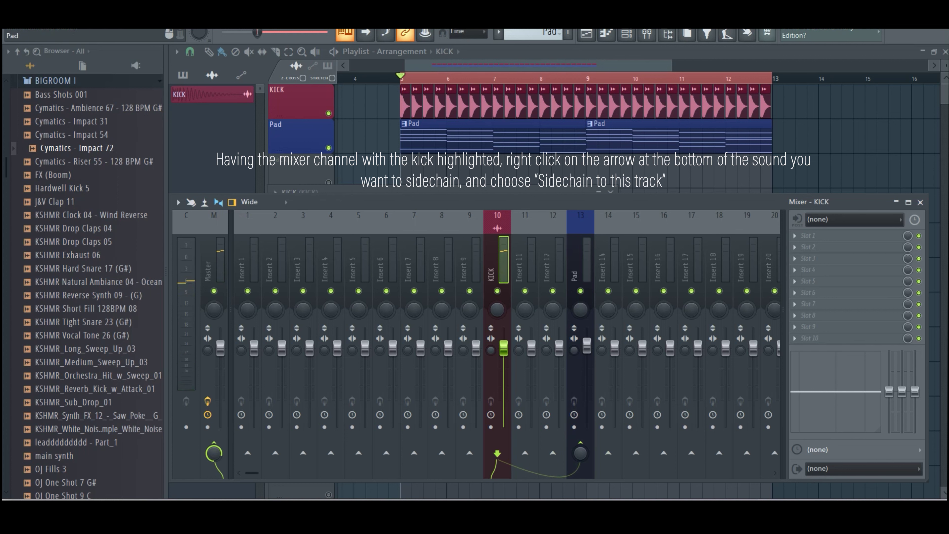
{"action": "left_click", "coordinate": [577, 262]}
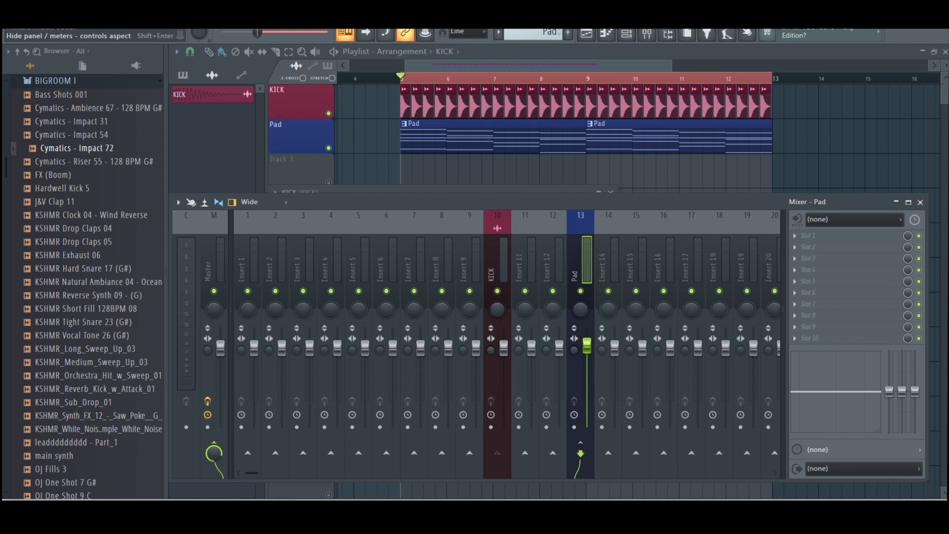
{"action": "left_click", "coordinate": [807, 337]}
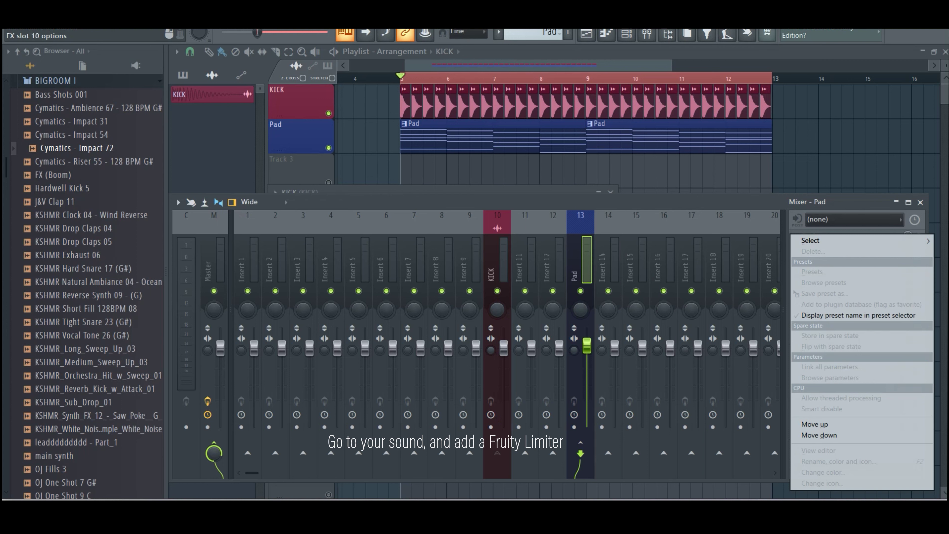
{"action": "mouse_move", "coordinate": [811, 241]}
{"action": "left_click", "coordinate": [528, 270]}
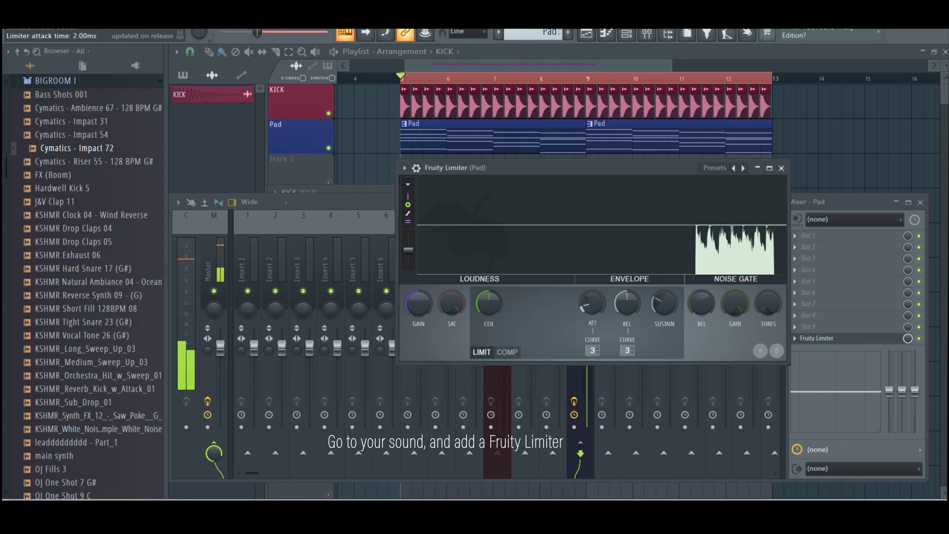
Step: Switch the Pad's Fruity Limiter to compressor mode and choose KICK as its sidechain input
{"action": "right_click", "coordinate": [624, 315]}
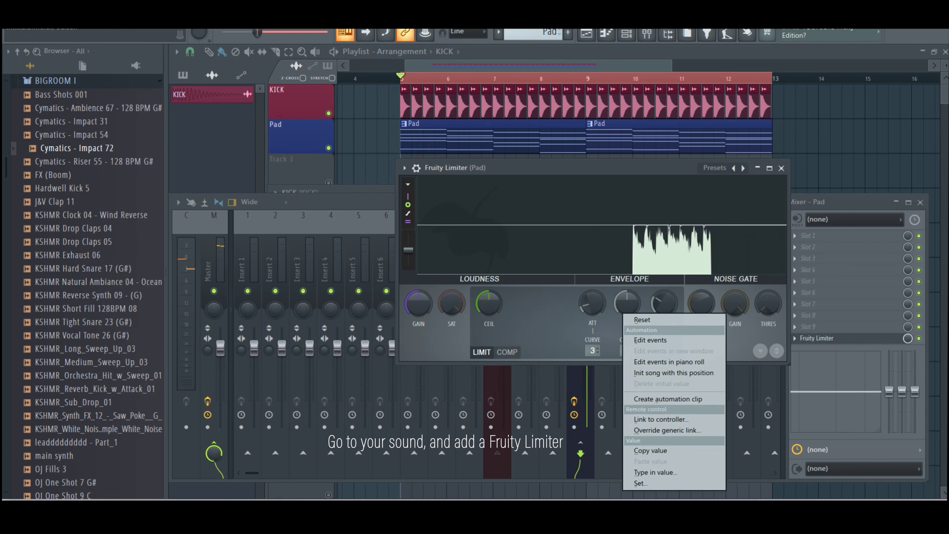
{"action": "key", "text": "Escape"}
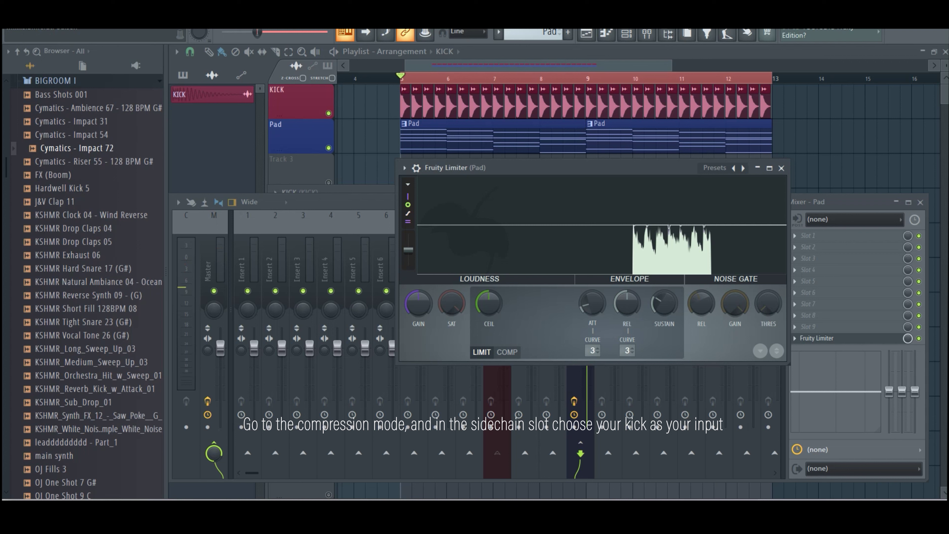
{"action": "left_click", "coordinate": [507, 352]}
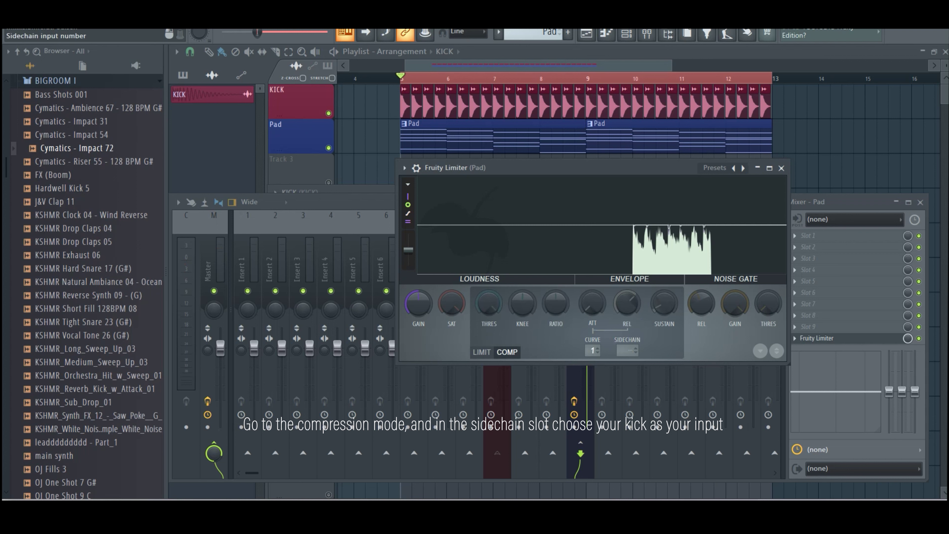
{"action": "left_click", "coordinate": [627, 350]}
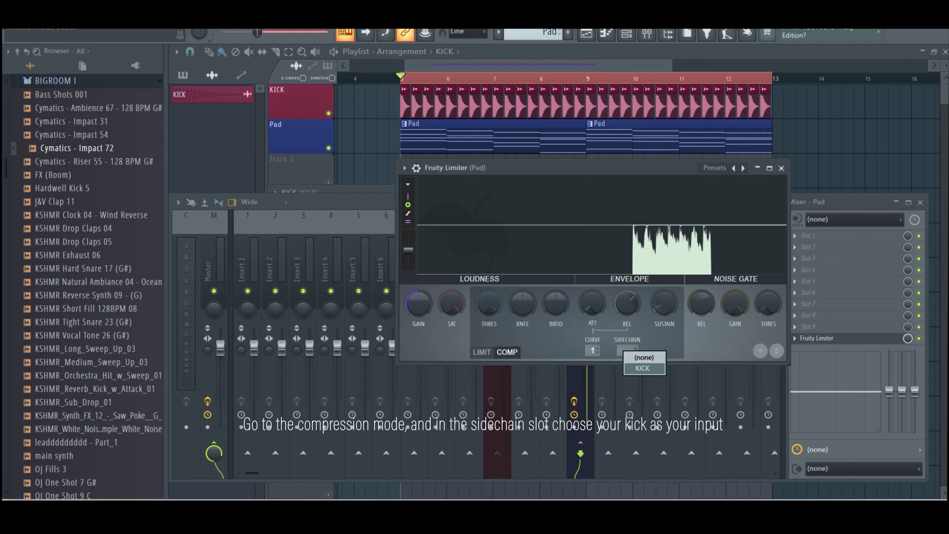
{"action": "left_click", "coordinate": [642, 369]}
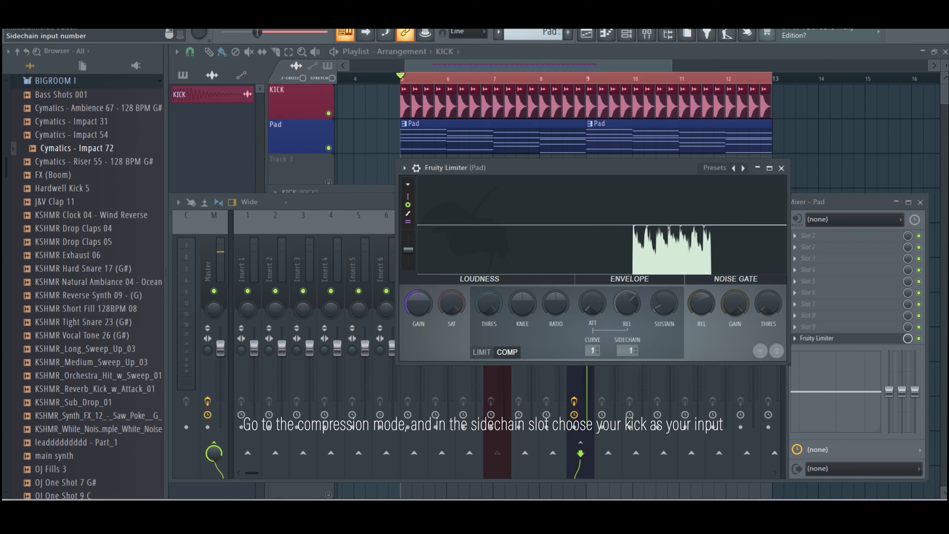
Step: During playback, lower the Fruity Limiter's compressor threshold and raise its knee and ratio to duck the pad
{"action": "key", "text": "space"}
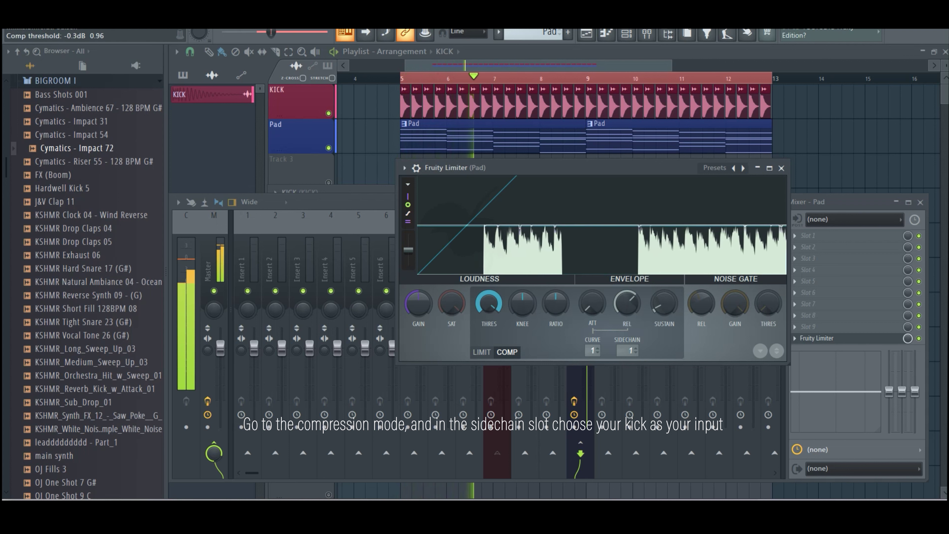
{"action": "left_click_drag", "start_coordinate": [488, 303], "coordinate": [489, 325]}
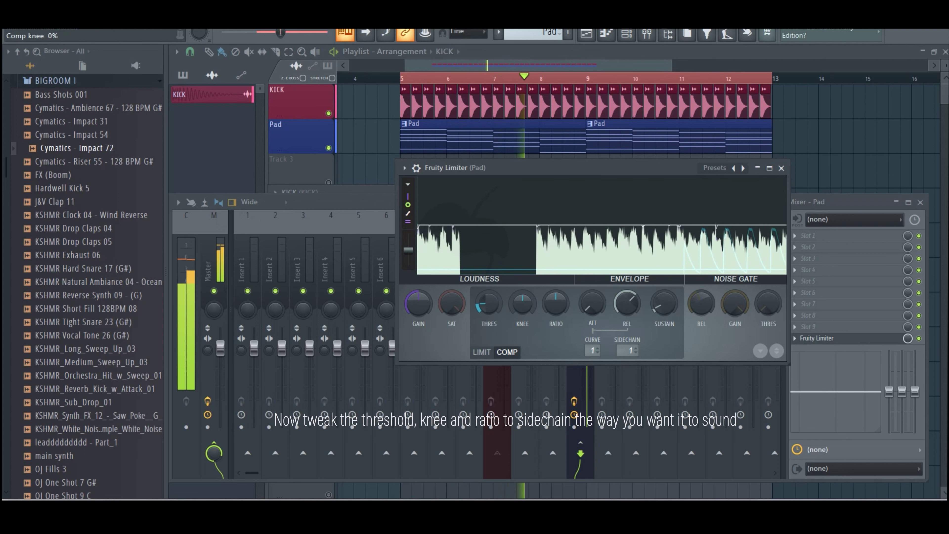
{"action": "left_click_drag", "start_coordinate": [522, 303], "coordinate": [522, 281]}
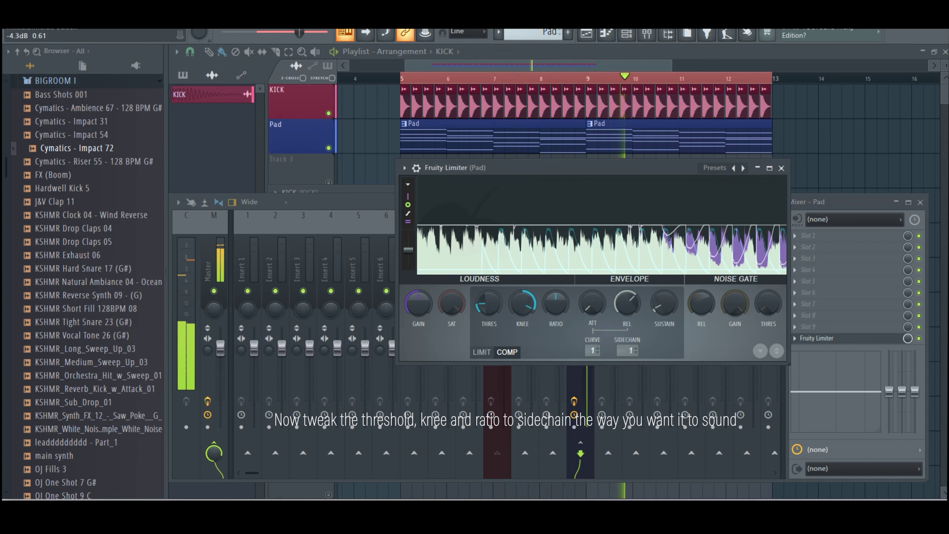
{"action": "left_click_drag", "start_coordinate": [556, 303], "coordinate": [555, 277]}
{"action": "mouse_move", "coordinate": [488, 302]}
{"action": "left_mouse_down"}
{"action": "mouse_move", "coordinate": [488, 288]}
{"action": "mouse_move", "coordinate": [488, 312]}
{"action": "left_mouse_up"}
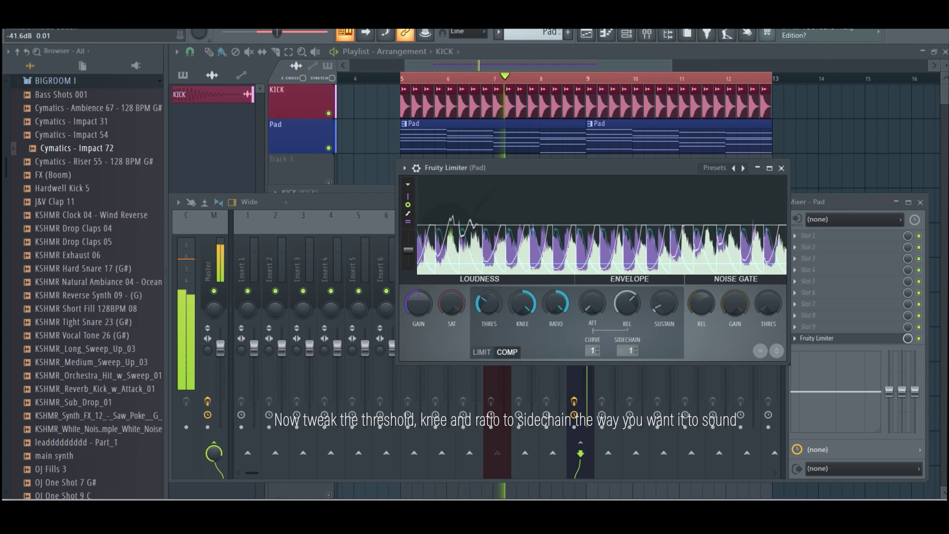
{"action": "left_click_drag", "start_coordinate": [561, 168], "coordinate": [510, 181]}
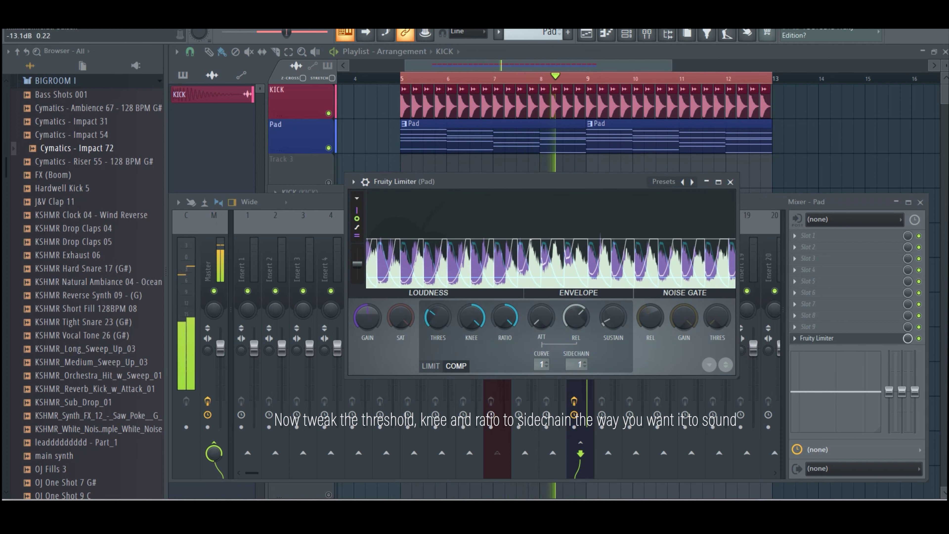
{"action": "left_click_drag", "start_coordinate": [578, 365], "coordinate": [579, 359]}
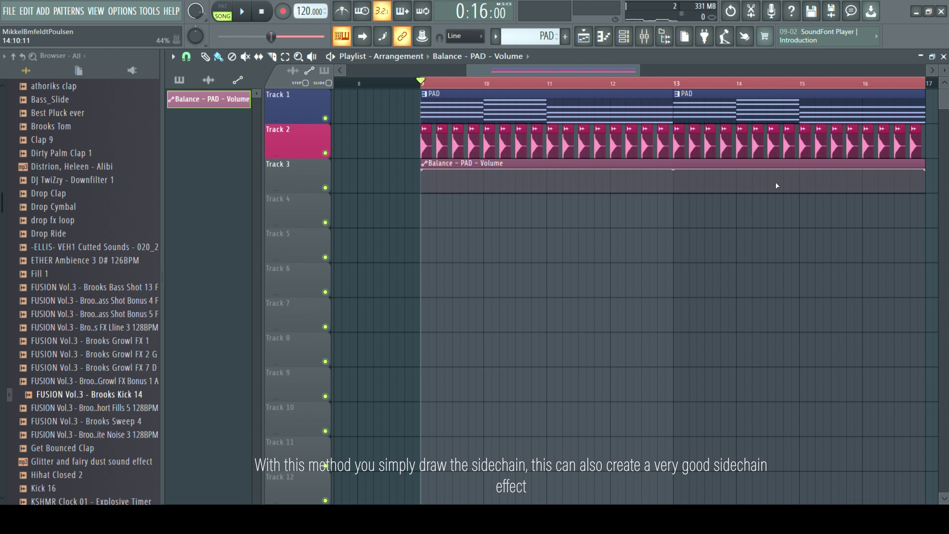
Step: Shorten the Balance - PAD - Volume automation clip to one beat and shape it as a curve rising from zero volume
{"action": "left_click_drag", "start_coordinate": [929, 174], "coordinate": [476, 149]}
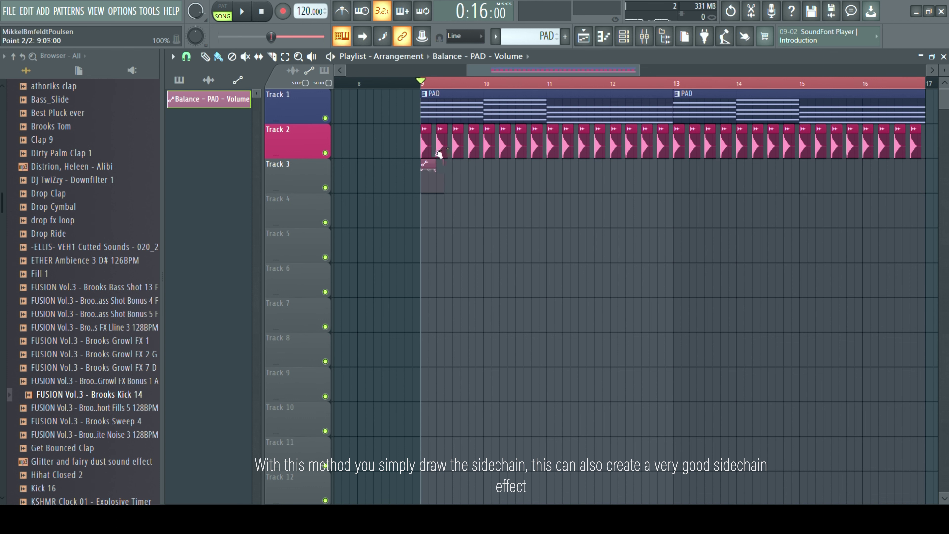
{"action": "scroll", "coordinate": [447, 138], "scroll_direction": "up", "scroll_amount": 5}
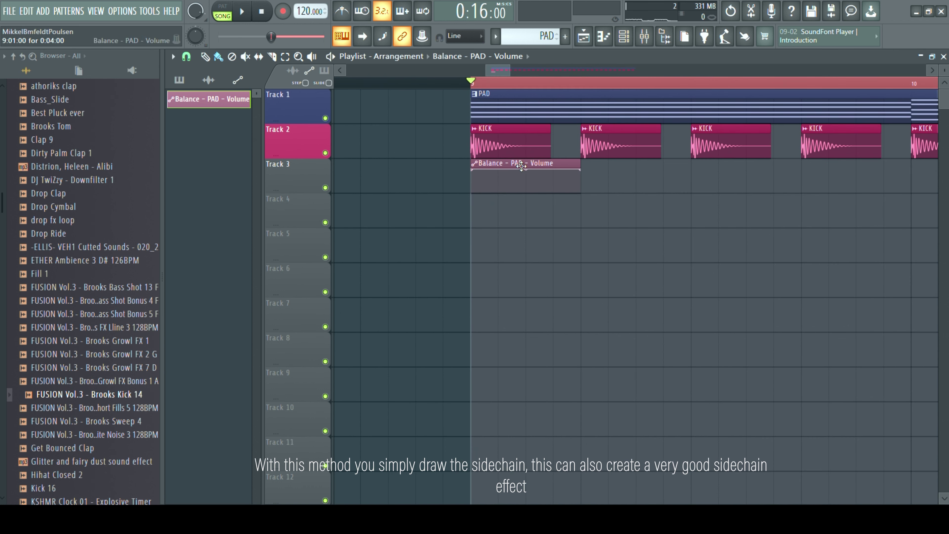
{"action": "left_click_drag", "start_coordinate": [479, 174], "coordinate": [474, 204]}
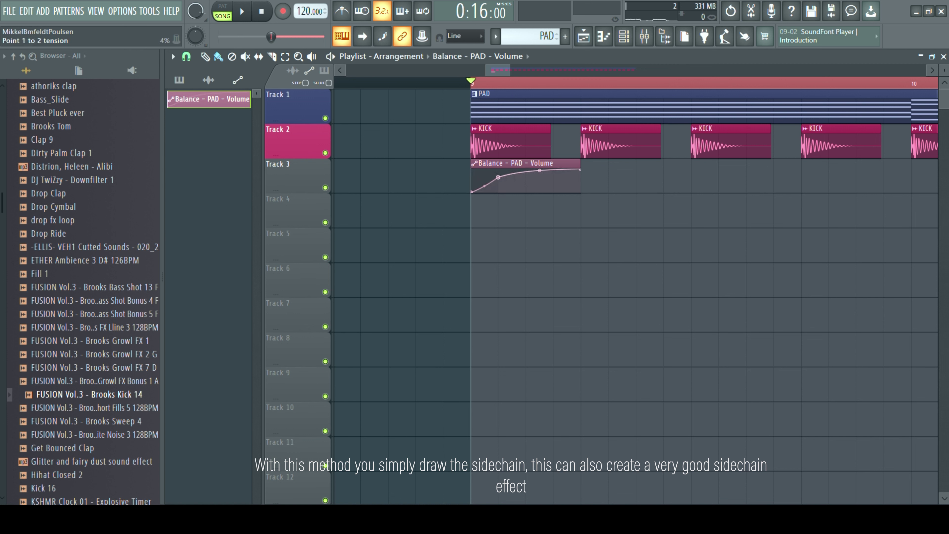
{"action": "left_click_drag", "start_coordinate": [484, 185], "coordinate": [485, 210]}
Step: Duplicate the one-beat volume automation clip along Track 3 under every kick, up to bar 17
{"action": "left_click_drag", "start_coordinate": [589, 185], "coordinate": [877, 176]}
{"action": "scroll", "coordinate": [624, 93], "scroll_direction": "down", "scroll_amount": 4}
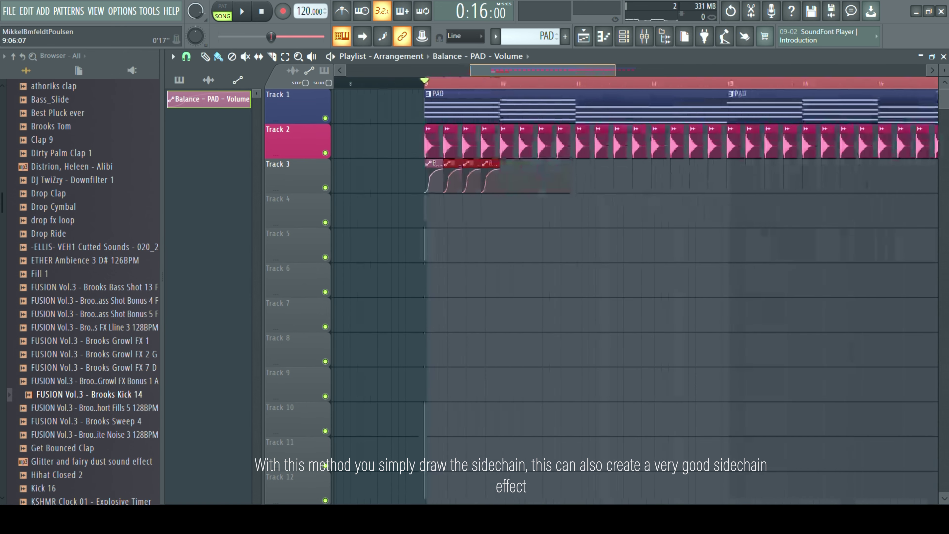
{"action": "left_click_drag", "start_coordinate": [465, 186], "coordinate": [870, 186]}
Step: During playback, reshape the pad volume automation into a delayed, smooth S-shaped rise on each beat
{"action": "key", "text": "space"}
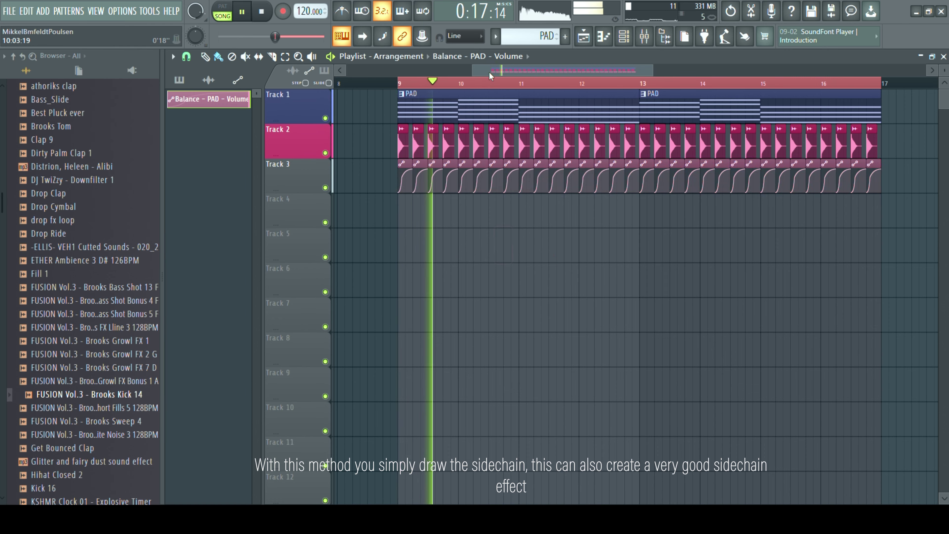
{"action": "scroll", "coordinate": [464, 191], "scroll_direction": "up", "scroll_amount": 8}
{"action": "left_click_drag", "start_coordinate": [463, 192], "coordinate": [553, 165]}
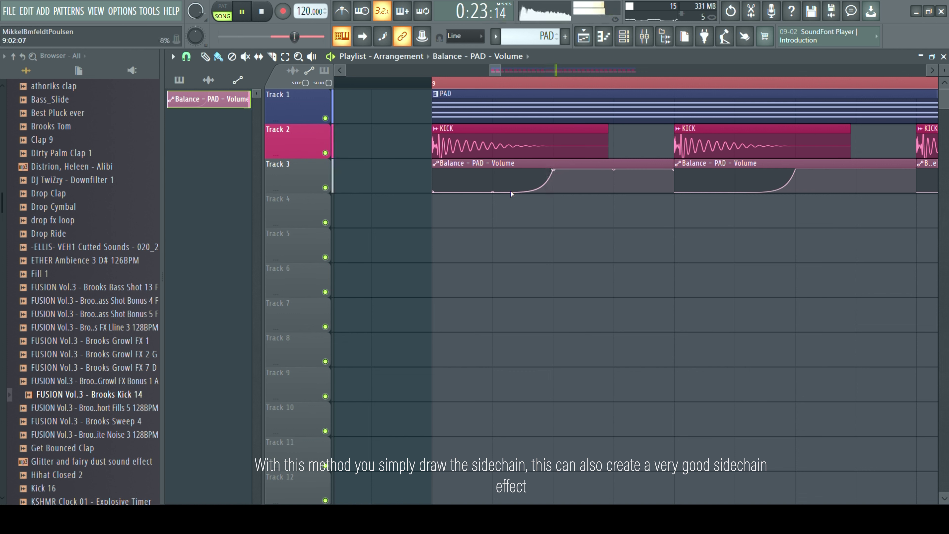
{"action": "left_click_drag", "start_coordinate": [495, 194], "coordinate": [497, 191]}
{"action": "left_click_drag", "start_coordinate": [555, 175], "coordinate": [556, 185]}
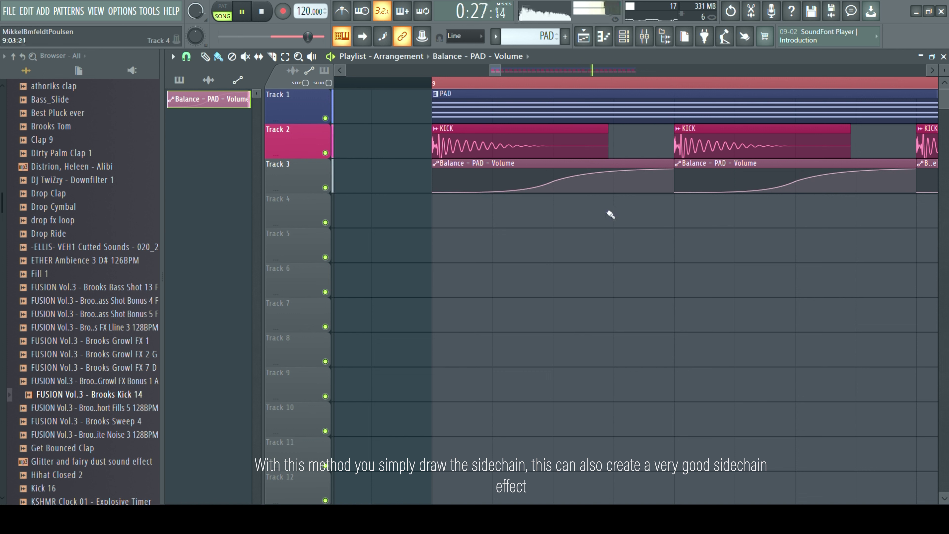
Step: Stop playback and overlay the first KICK clip on the Track 3 volume automation clip, keeping the automation in front for editing
{"action": "key", "text": "space"}
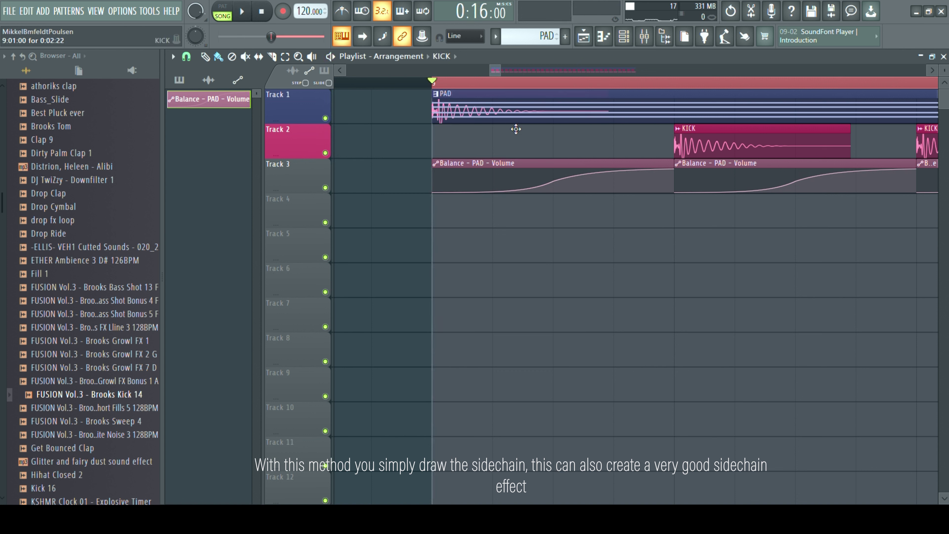
{"action": "left_click_drag", "start_coordinate": [506, 197], "coordinate": [503, 207]}
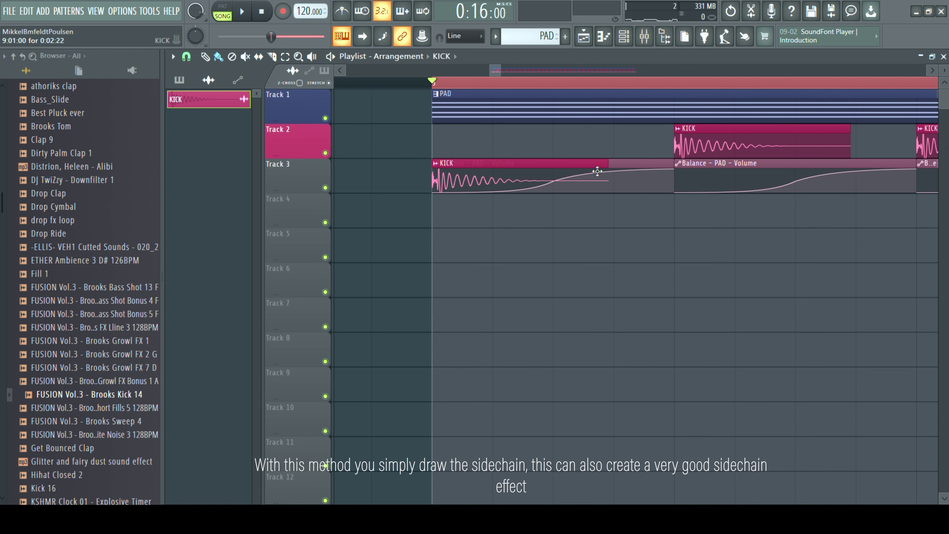
{"action": "left_click", "coordinate": [639, 167]}
Step: Straighten the first half of the pad volume curve, try an abrupt jump at its midpoint, and audition it
{"action": "left_click_drag", "start_coordinate": [493, 194], "coordinate": [493, 186]}
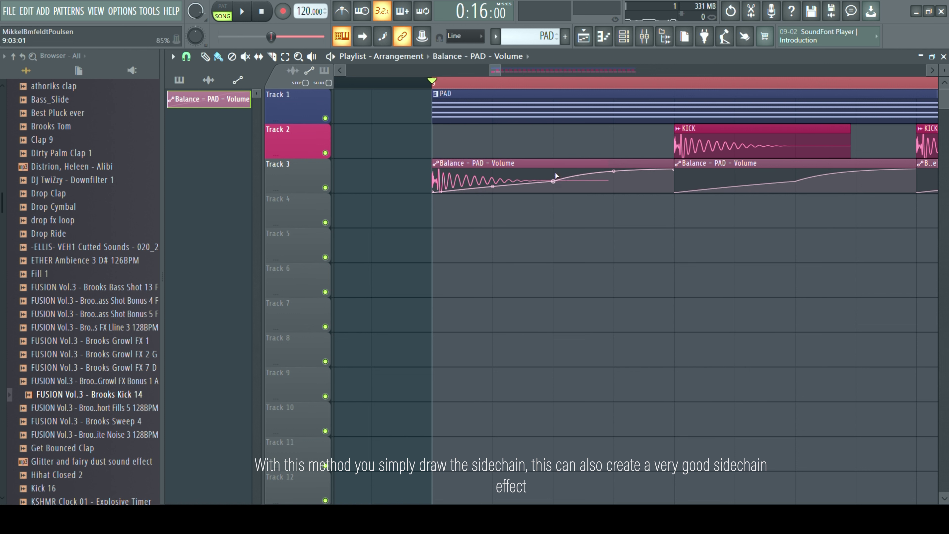
{"action": "left_click_drag", "start_coordinate": [557, 177], "coordinate": [560, 195]}
{"action": "key", "text": "space"}
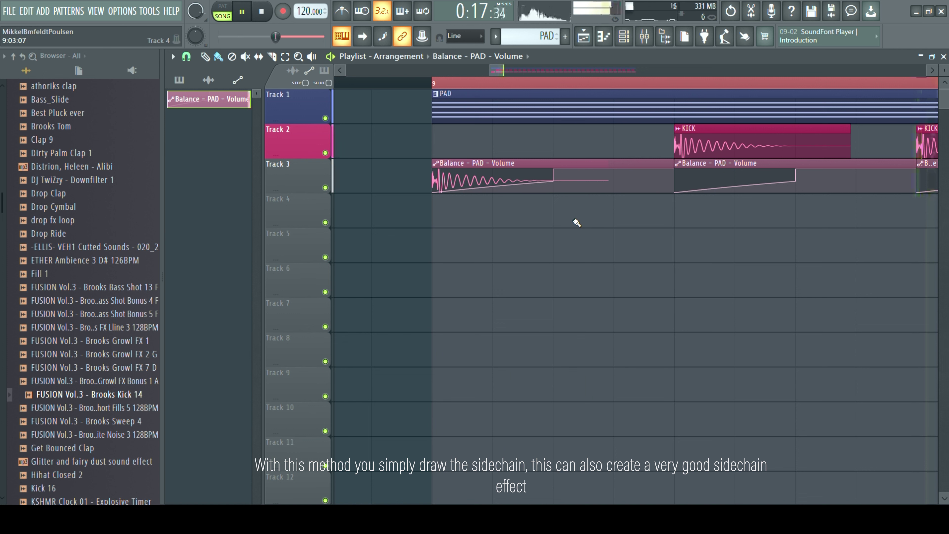
Step: Restore the curve's smooth second half, and return the first KICK clip to Track 2 and its automation clip to Track 3
{"action": "left_click_drag", "start_coordinate": [557, 176], "coordinate": [572, 128]}
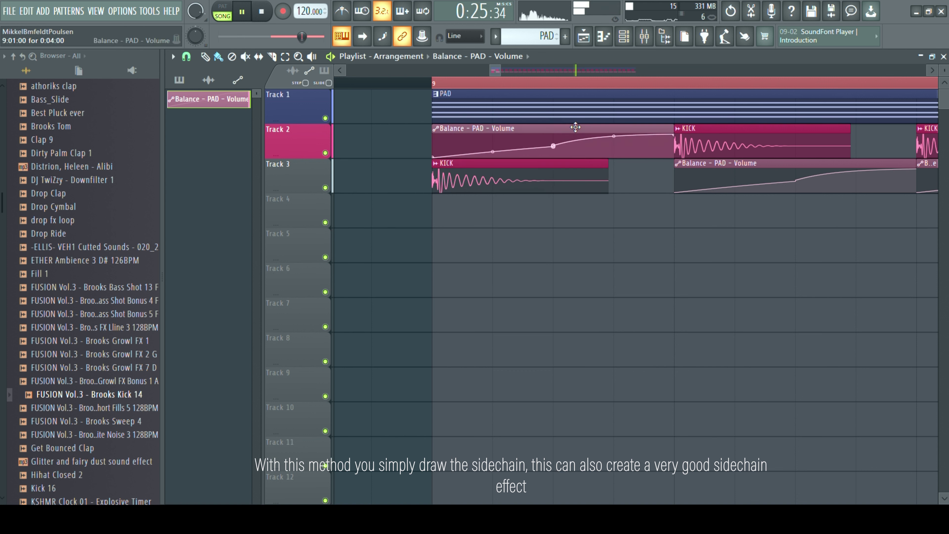
{"action": "left_click_drag", "start_coordinate": [572, 166], "coordinate": [567, 204]}
{"action": "mouse_move", "coordinate": [553, 129]}
{"action": "left_mouse_down"}
{"action": "mouse_move", "coordinate": [554, 245]}
{"action": "mouse_move", "coordinate": [547, 131]}
{"action": "left_mouse_up"}
{"action": "left_click_drag", "start_coordinate": [569, 231], "coordinate": [566, 163]}
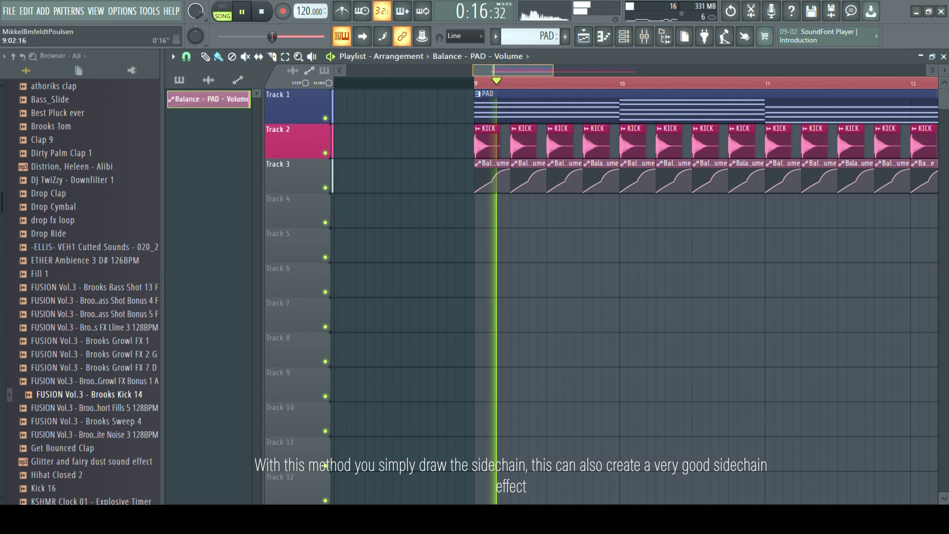
{"action": "scroll", "coordinate": [635, 262], "scroll_direction": "down", "scroll_amount": 3}
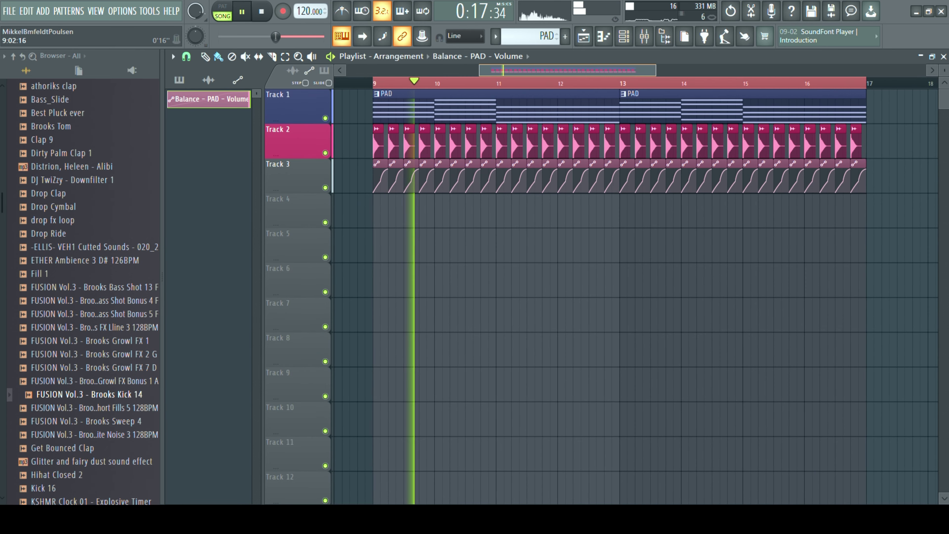